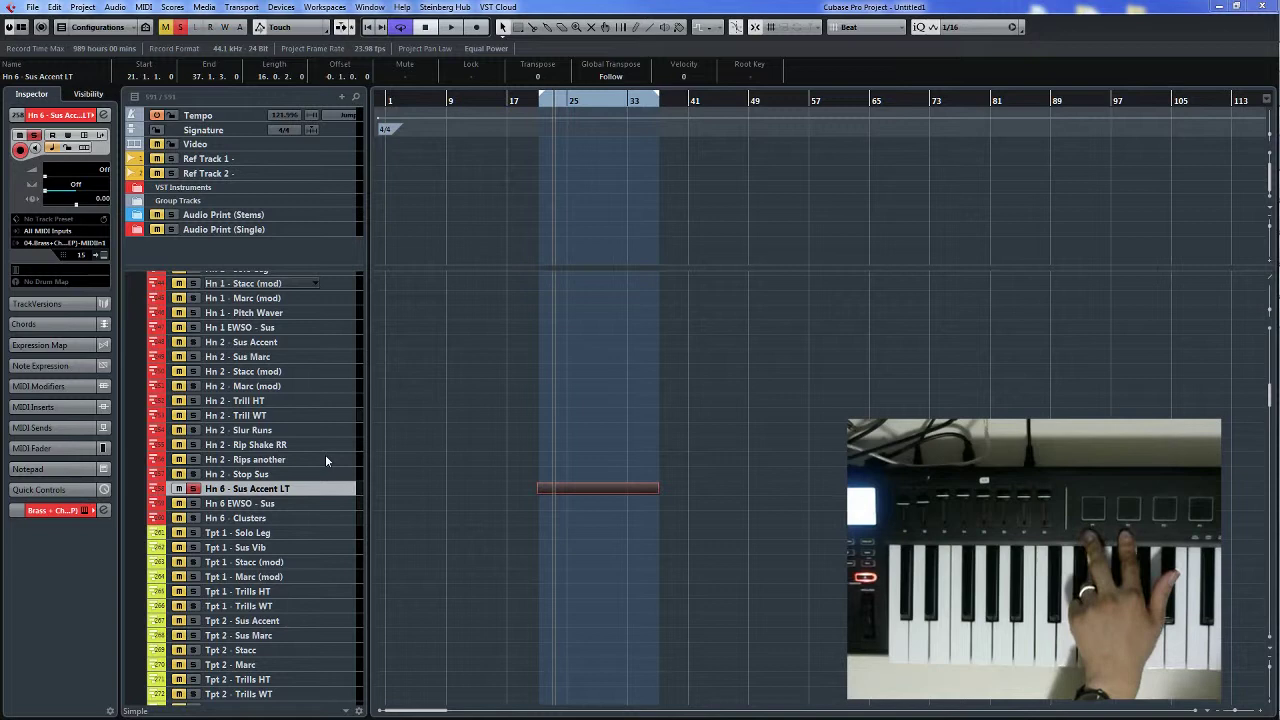
Step: Step the track selection through the neighbouring horn tracks around Hn 6 - Clusters
key(Up)
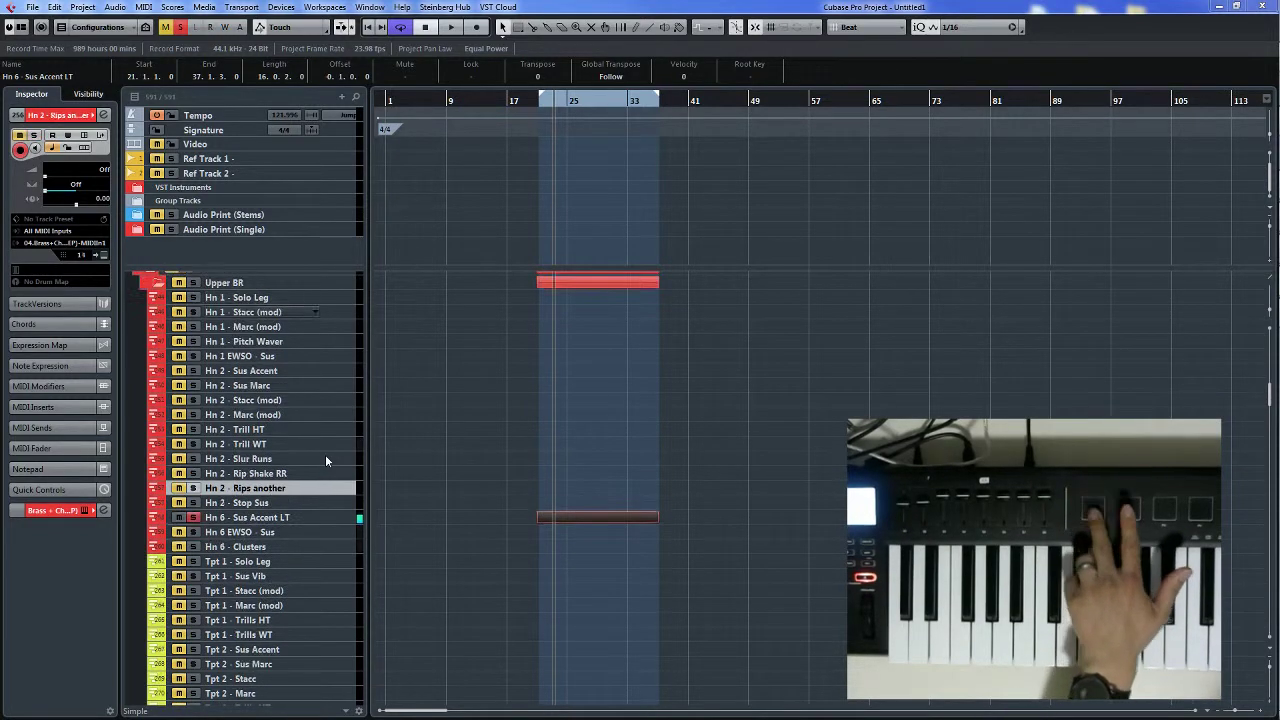
key(Down)
key(Down)
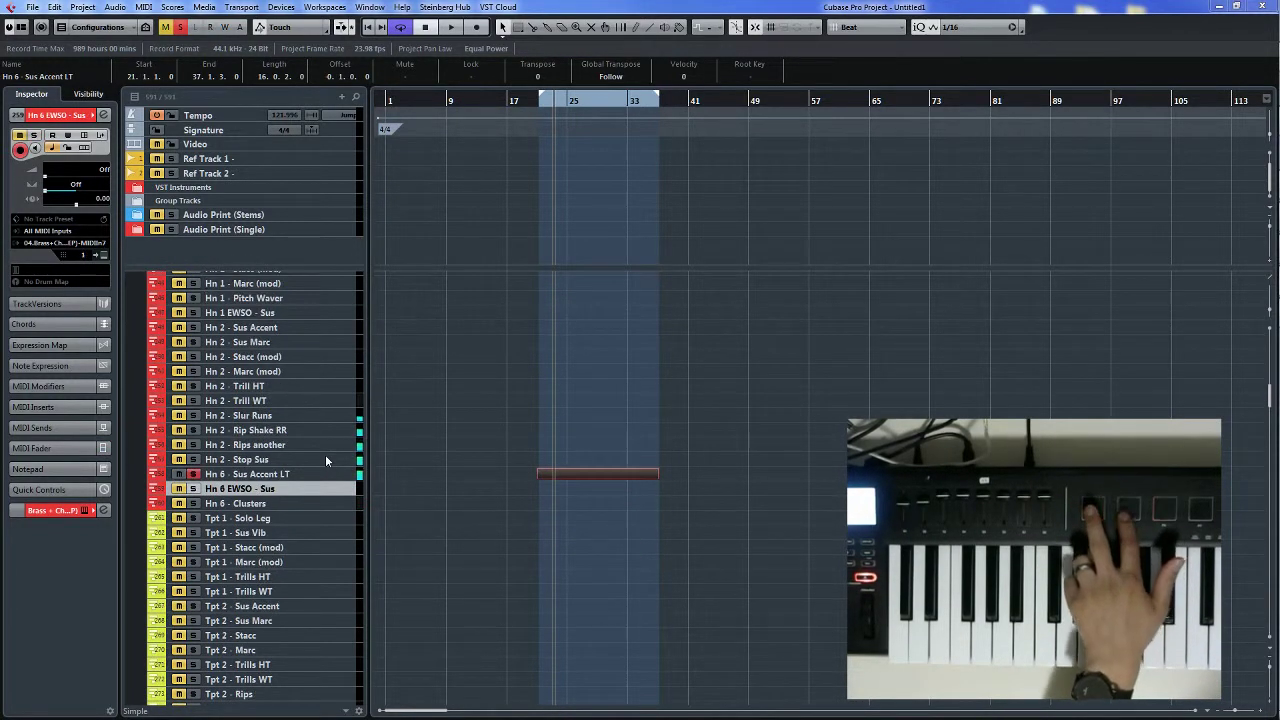
key(Down)
key(Up)
key(Up)
key(Up)
key(Up)
key(Down)
key(Down)
key(Down)
key(Down)
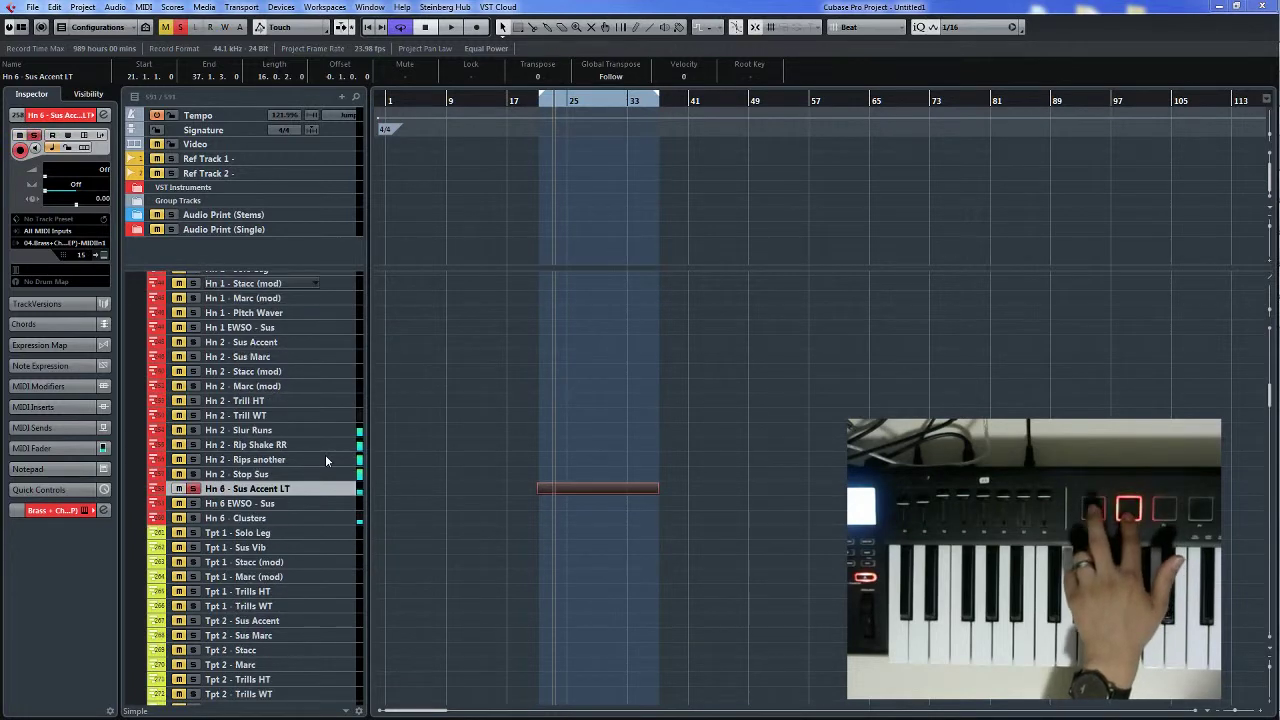
key(Up)
key(Up)
key(Down)
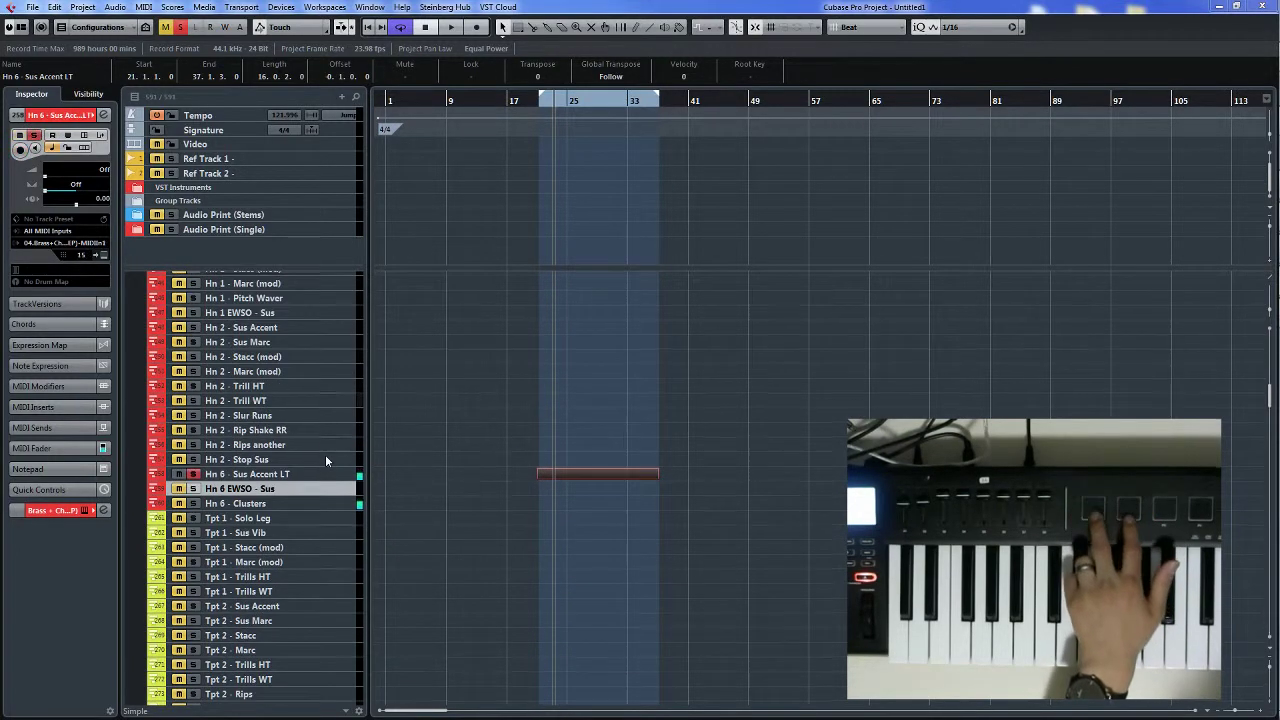
key(Down)
key(Down)
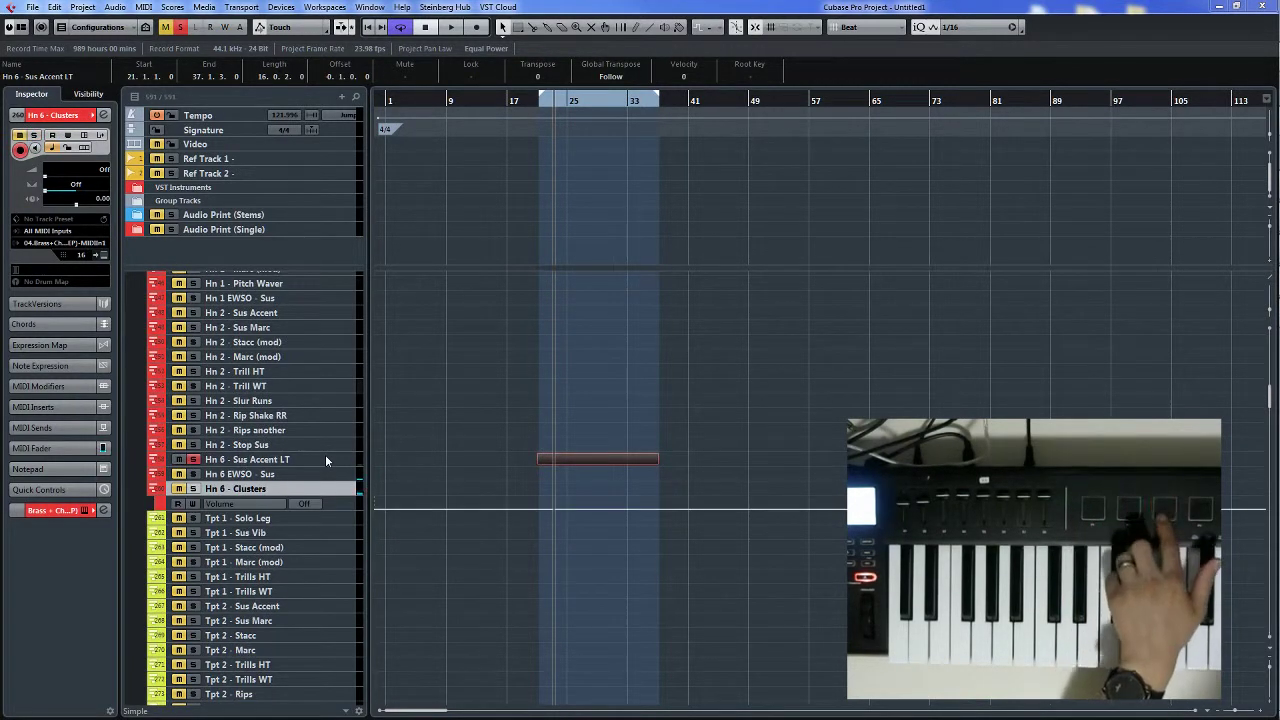
key(Up)
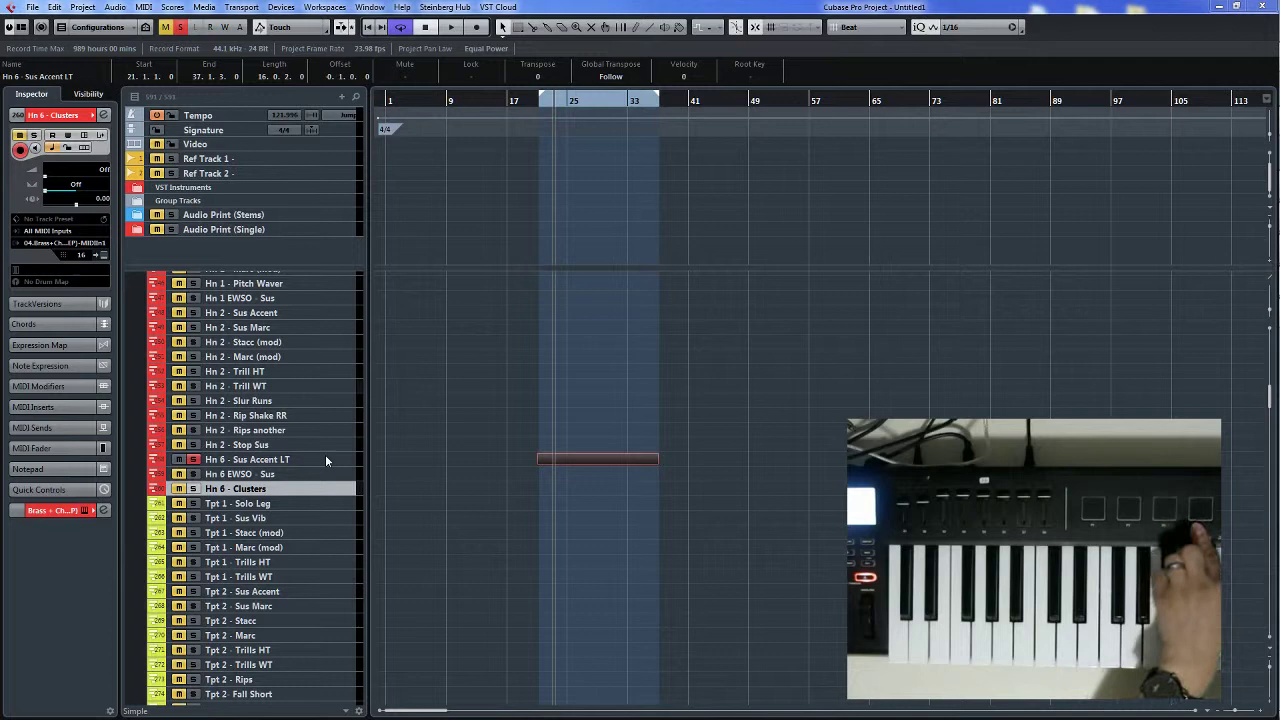
Step: Record a take on the Hn 6 - Sus Accent LT track, then stop the transport
click(325, 459)
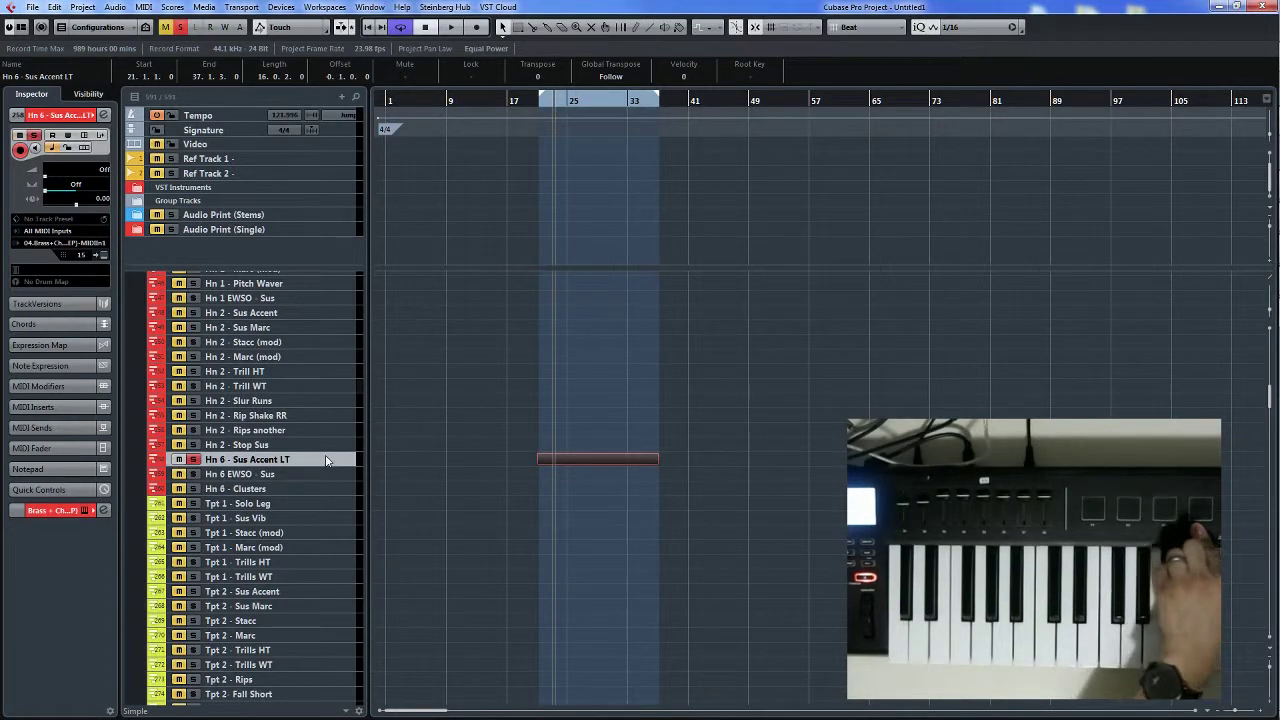
key(KP_Multiply)
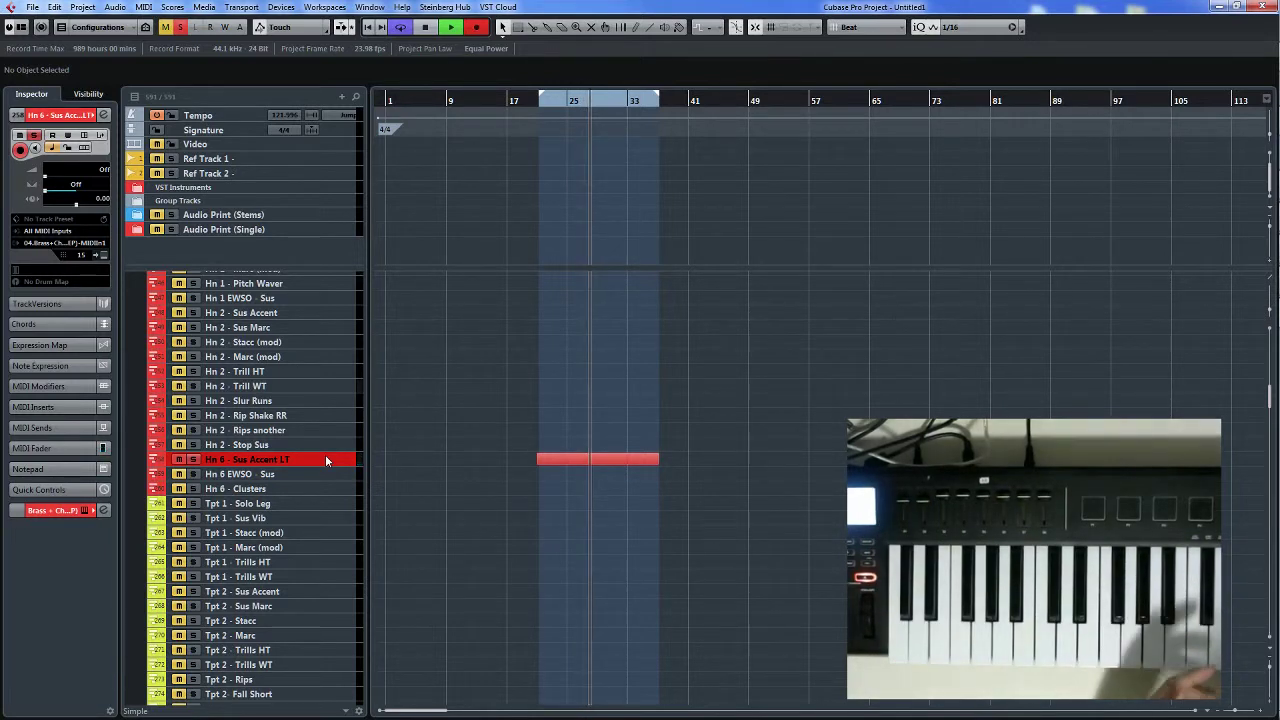
key(space)
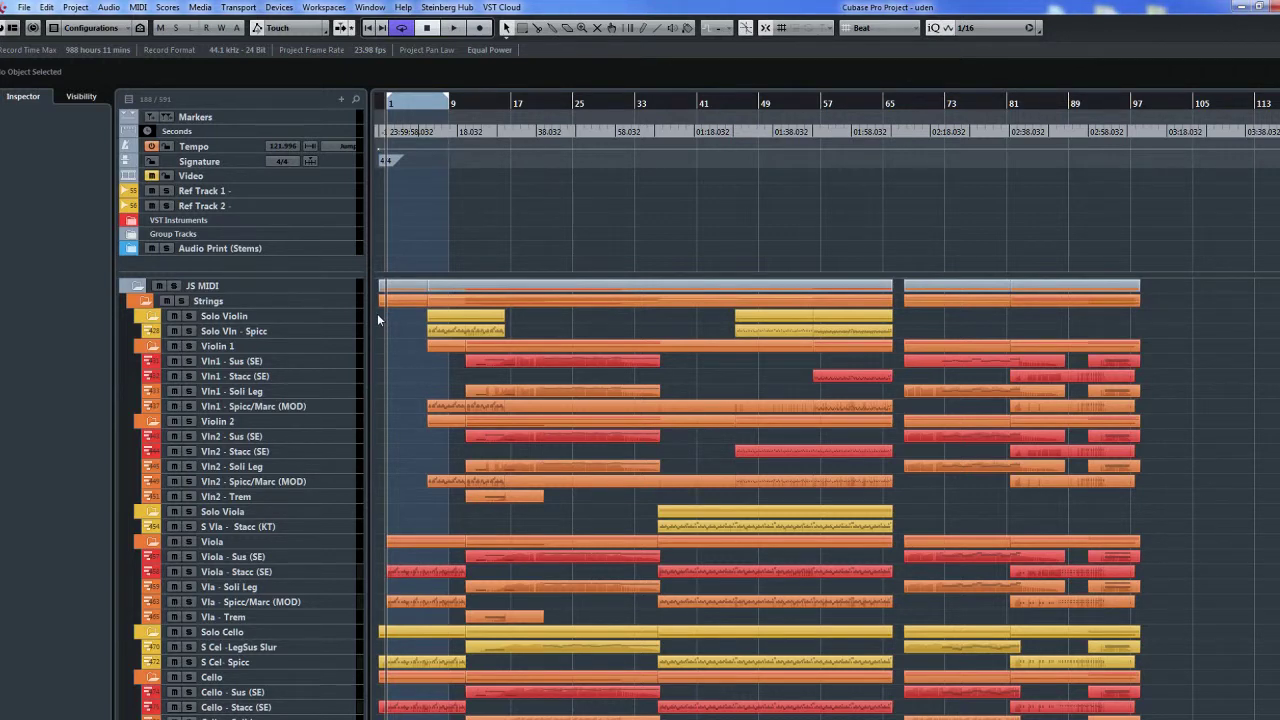
Step: Drag a selection box over the opening parts on the violin, viola, cello and bass tracks
drag(377, 313, 452, 656)
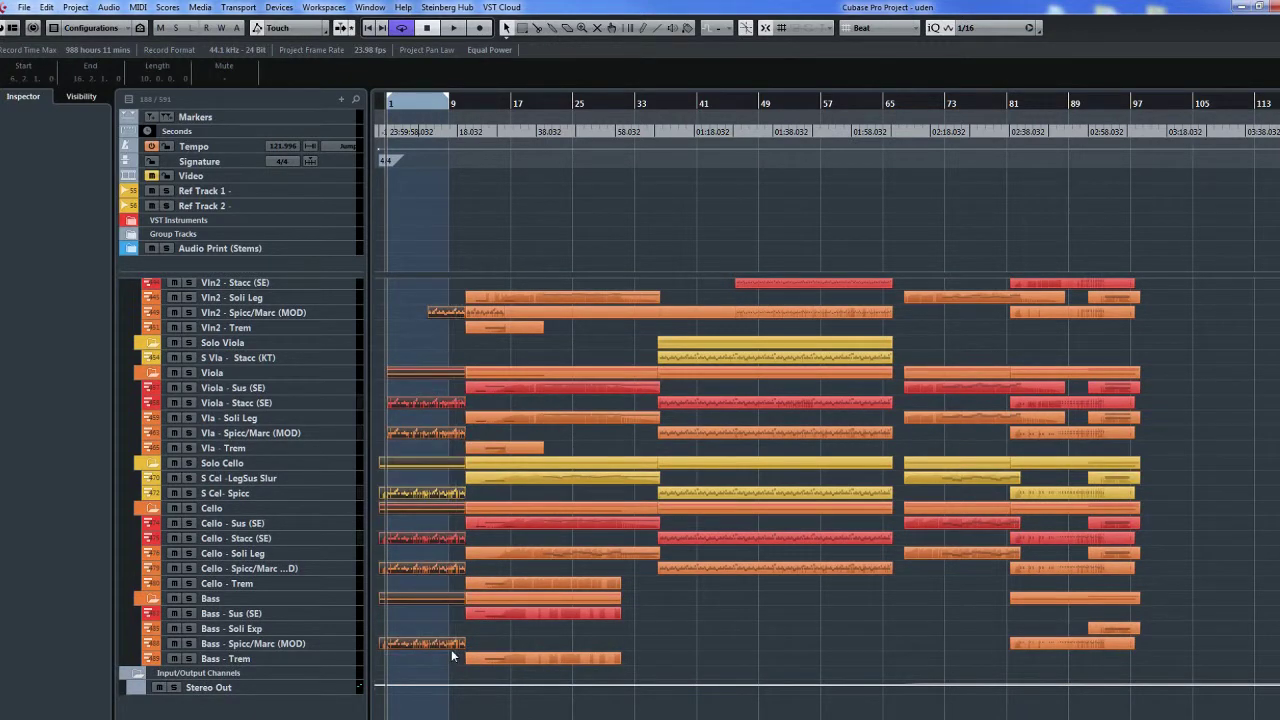
Step: Open the selected string parts in the Key Editor and start playback
double_click(415, 405)
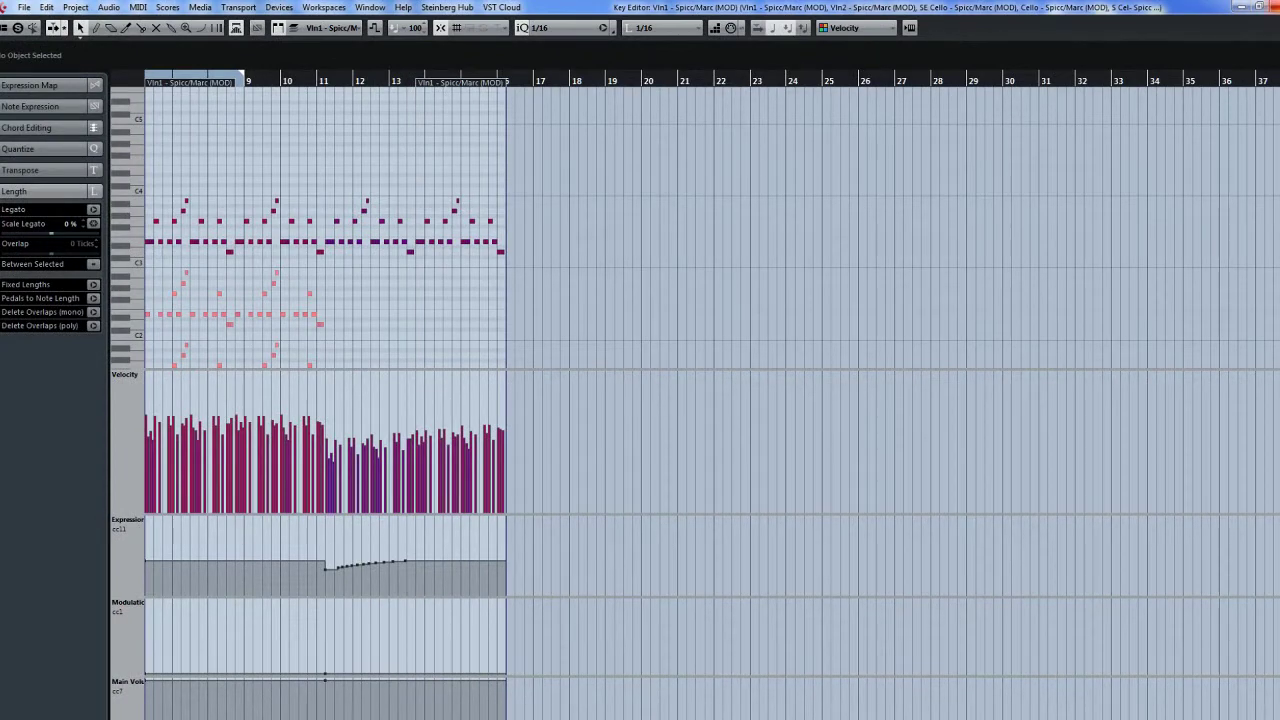
scroll(640, 400, left, 3)
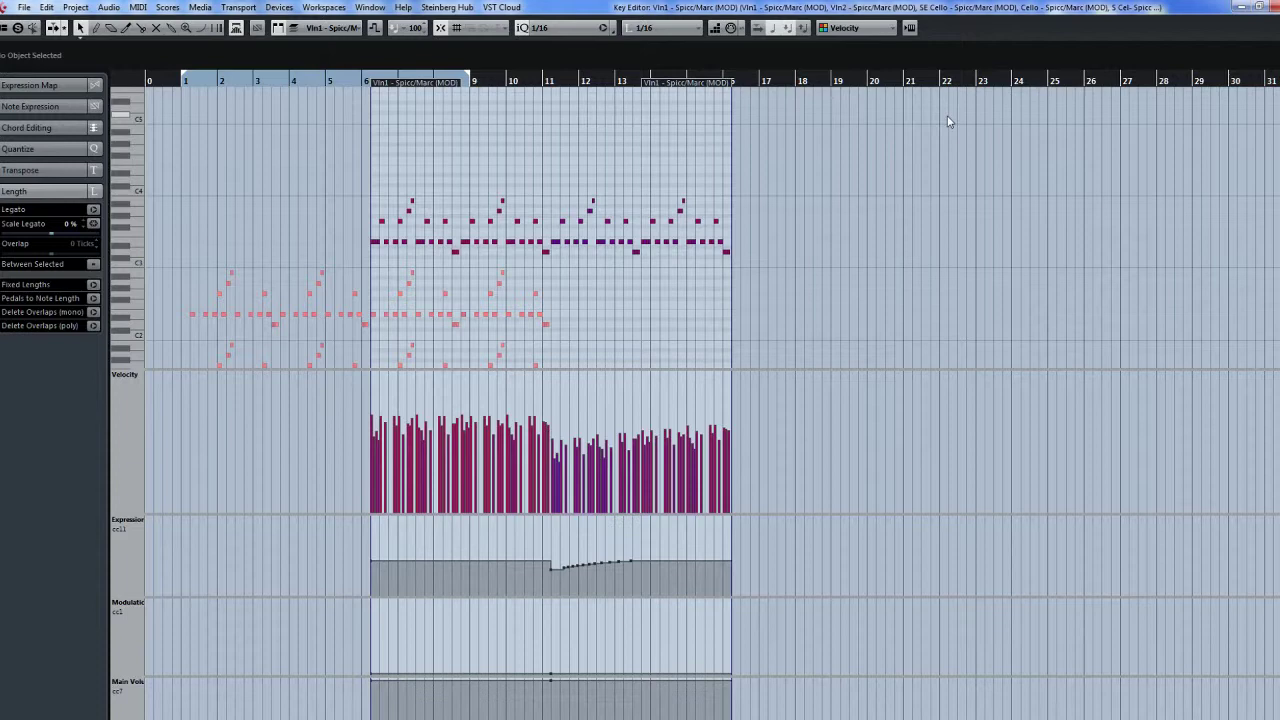
key(space)
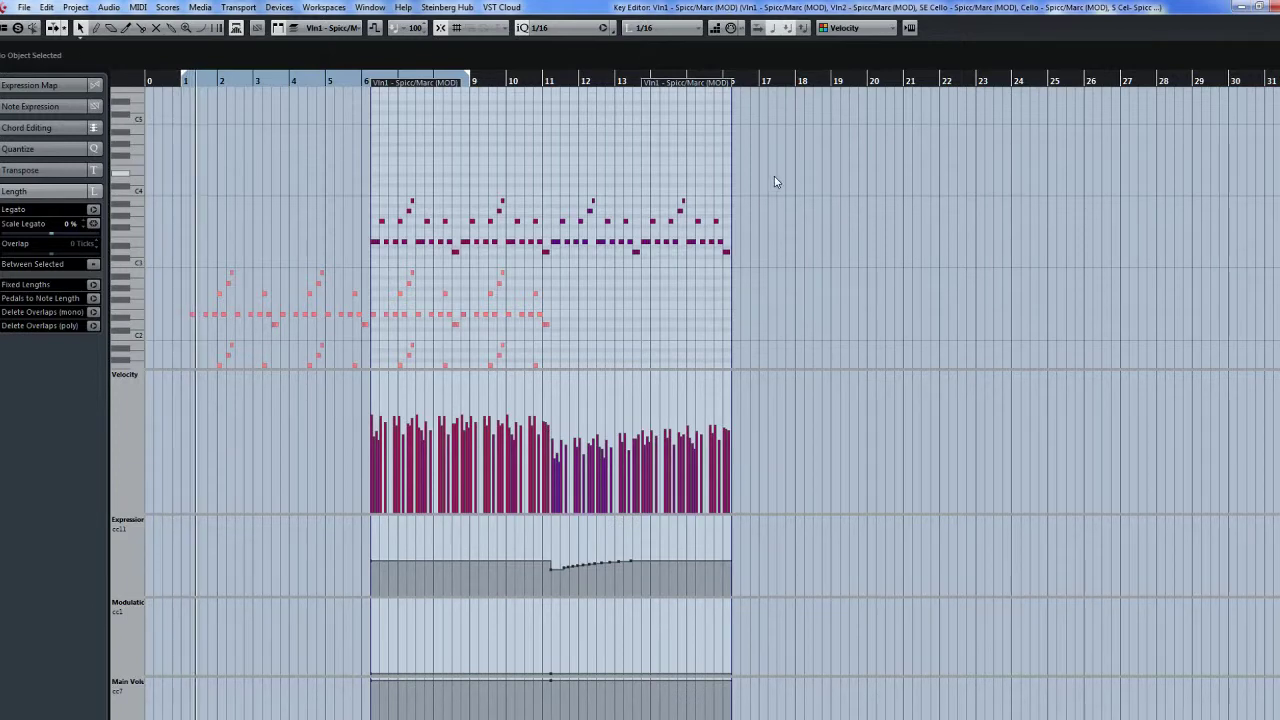
Step: Make Cello - Spicc/Marc (MOD) the active edited part, then stop playback
click(335, 27)
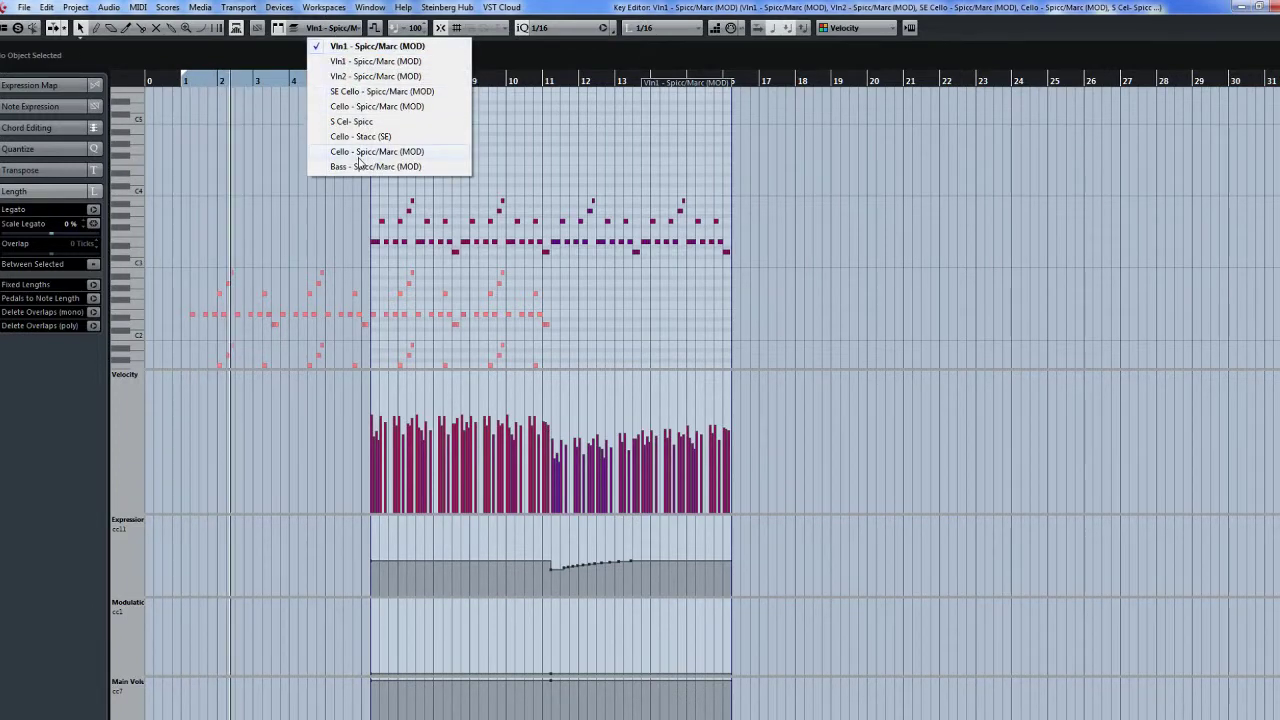
click(358, 158)
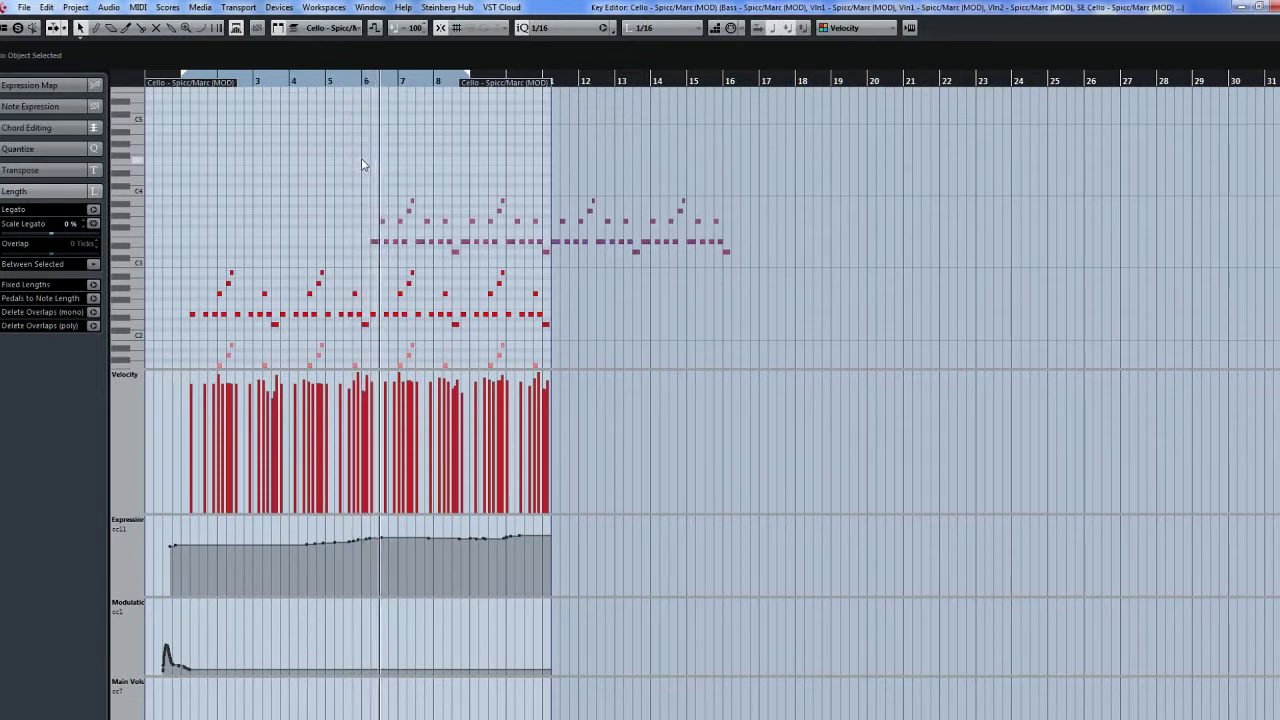
key(space)
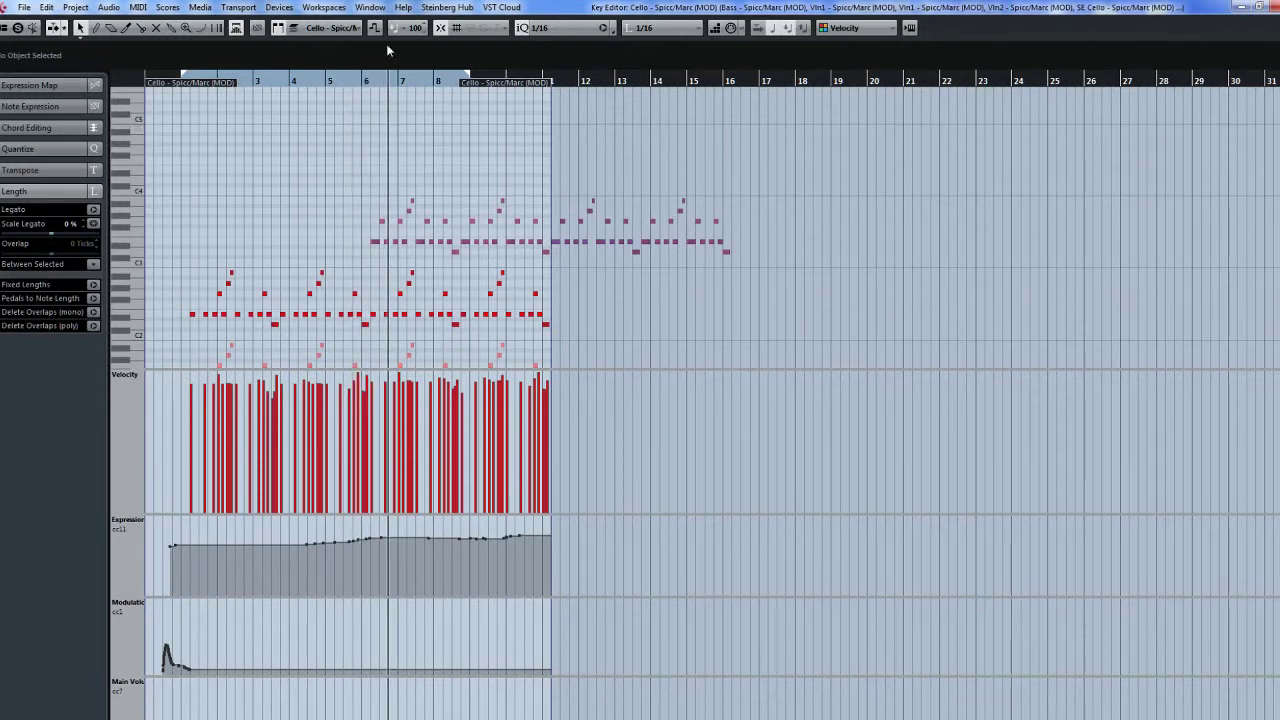
click(348, 27)
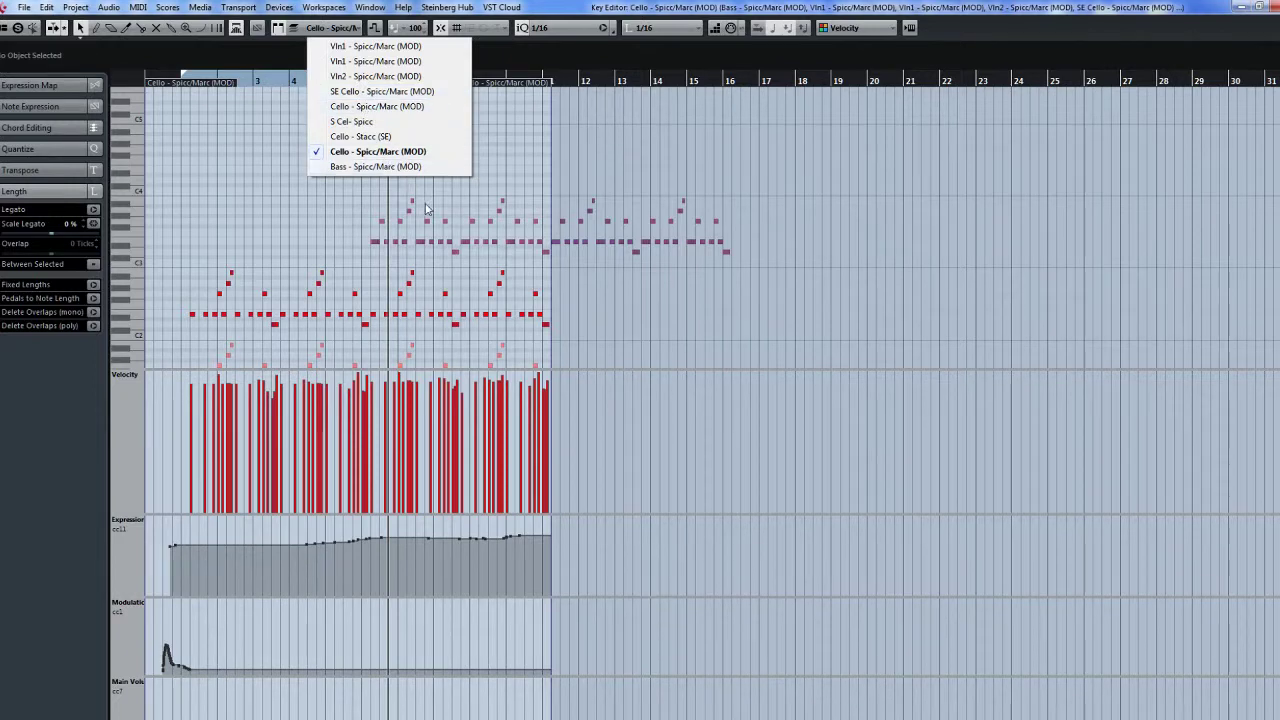
click(740, 185)
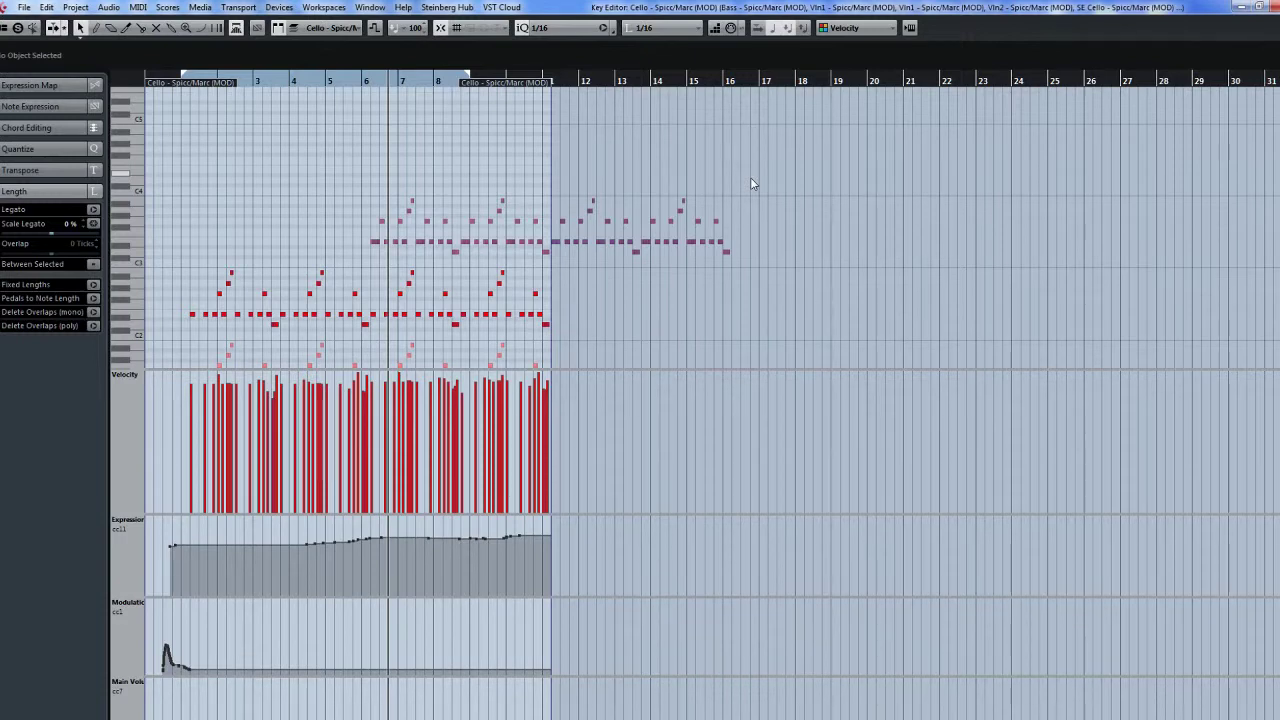
Step: Try scaling down the upper cello notes' velocities, then undo it and deselect the notes
scroll(750, 177, down, 2)
scroll(752, 183, up, 1)
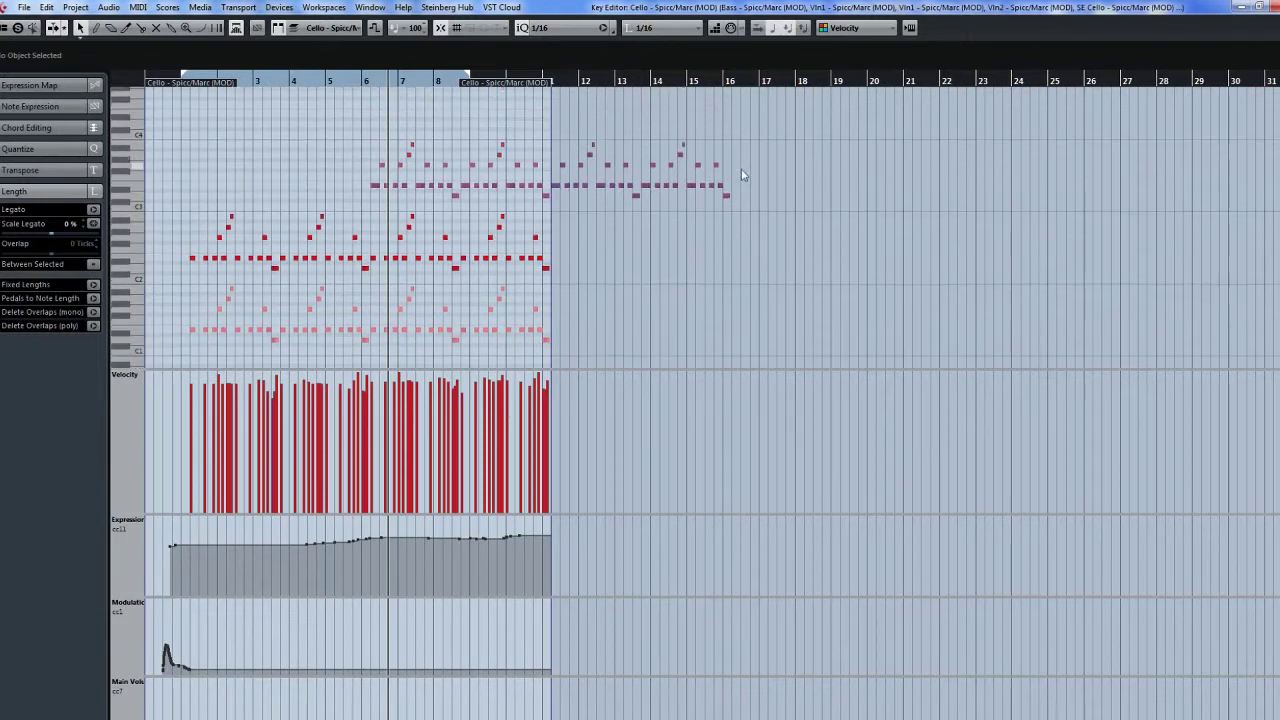
scroll(752, 168, up, 2)
scroll(770, 190, down, 1)
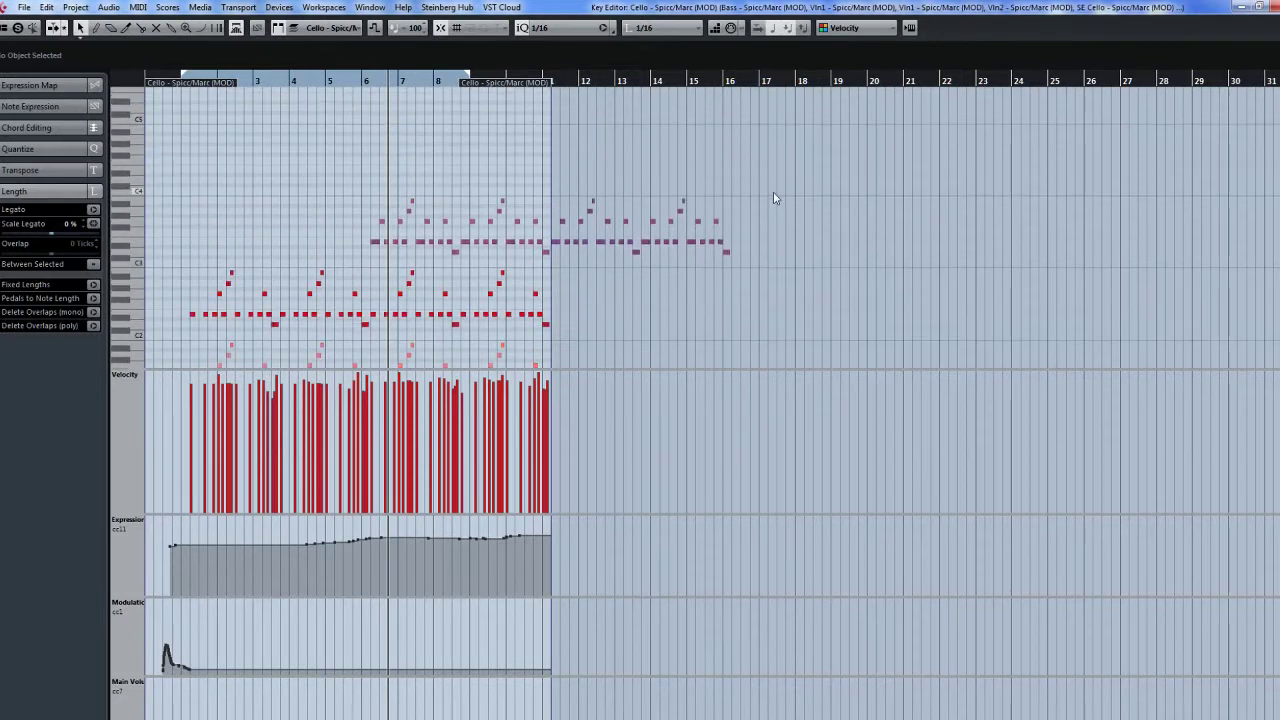
scroll(773, 197, down, 2)
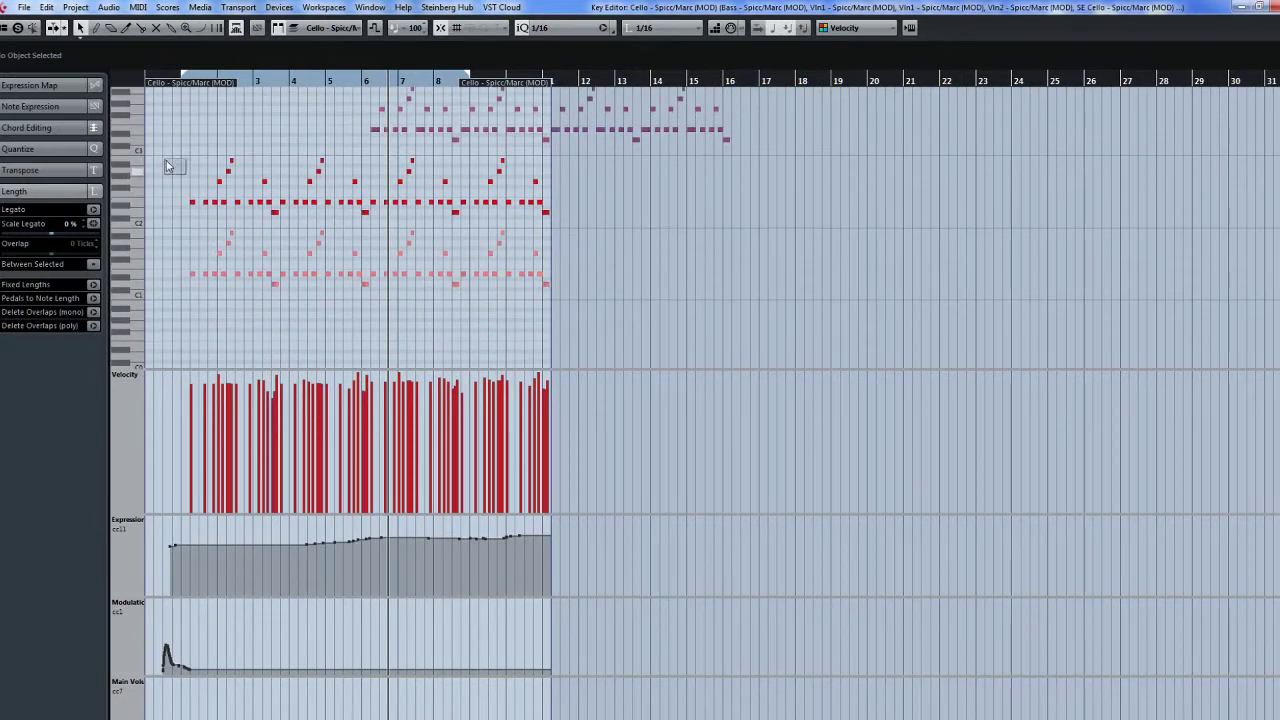
drag(166, 160, 562, 222)
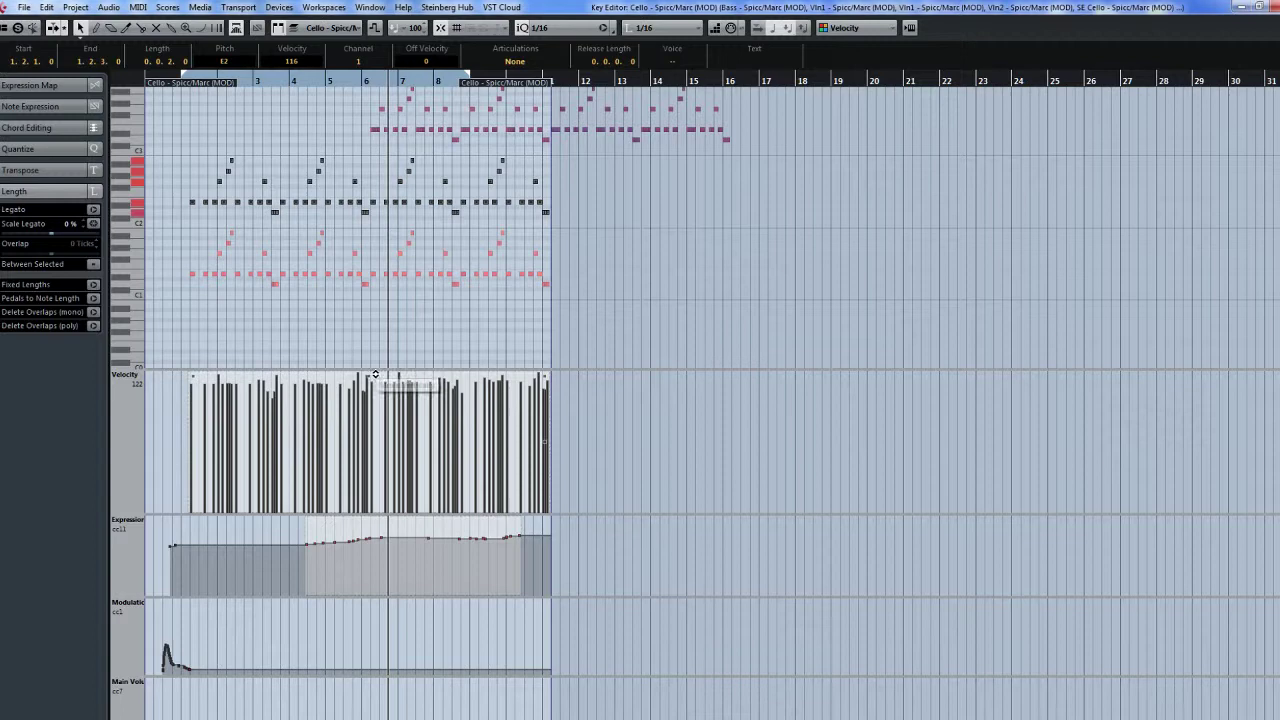
drag(375, 376, 375, 397)
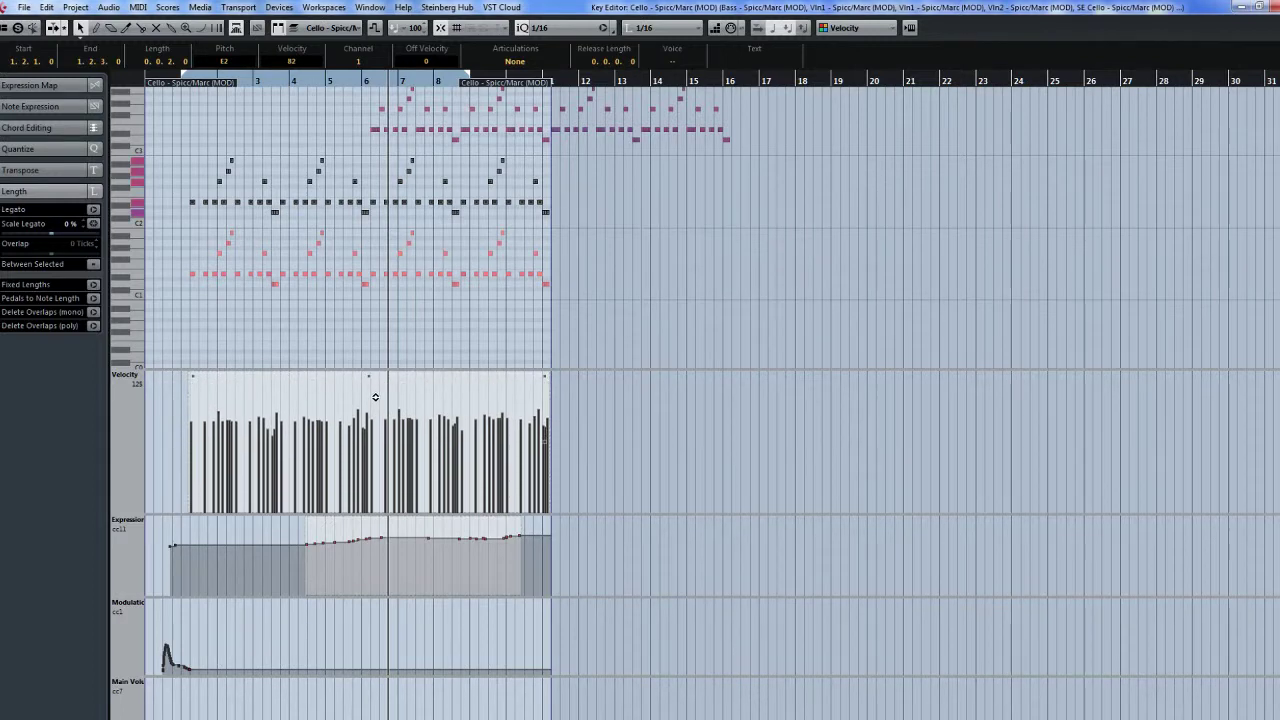
key(ctrl+z)
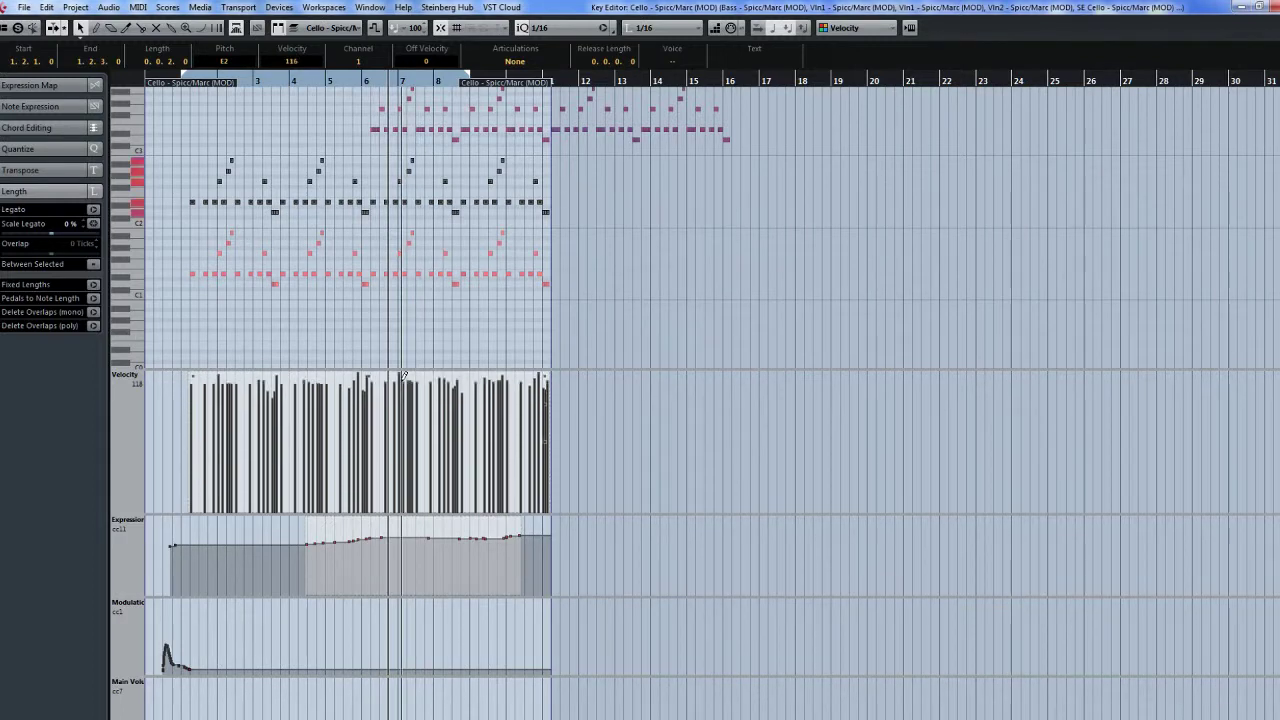
click(660, 301)
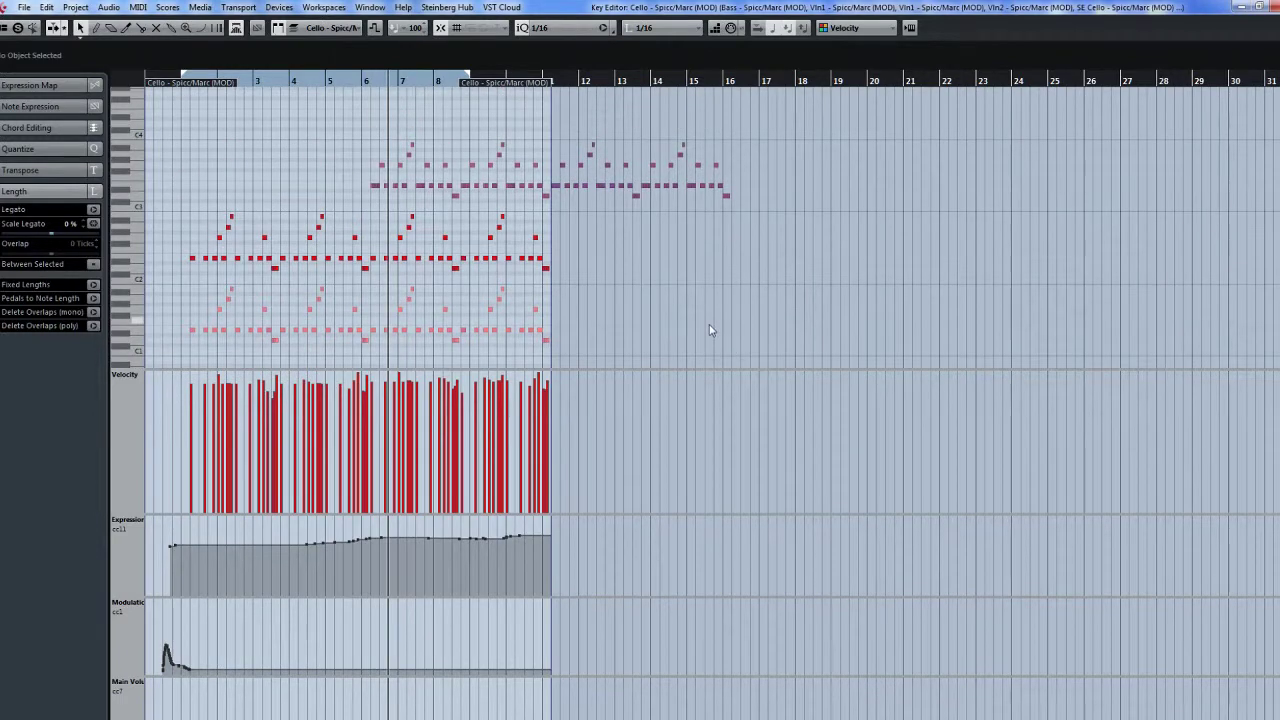
Step: Switch the edited part through the two Vln1 parts to Cello - Stacc (SE)
scroll(712, 330, up, 2)
click(338, 28)
click(345, 46)
click(340, 28)
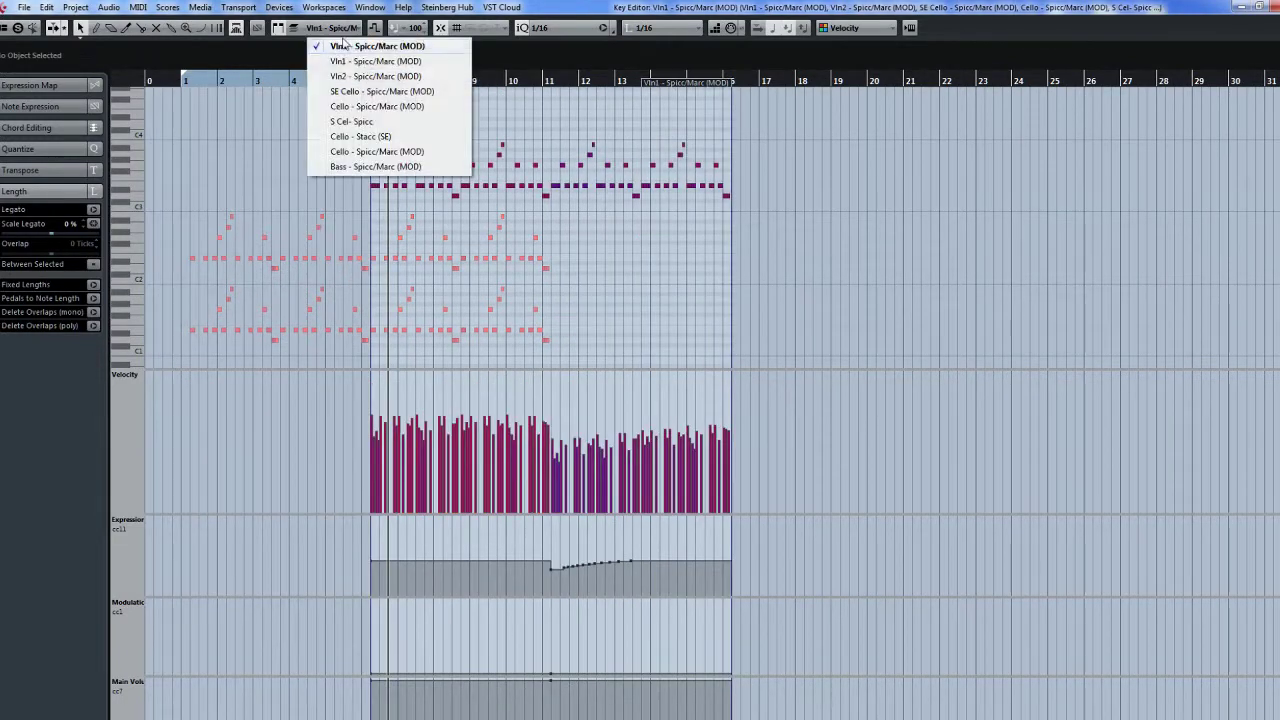
click(352, 62)
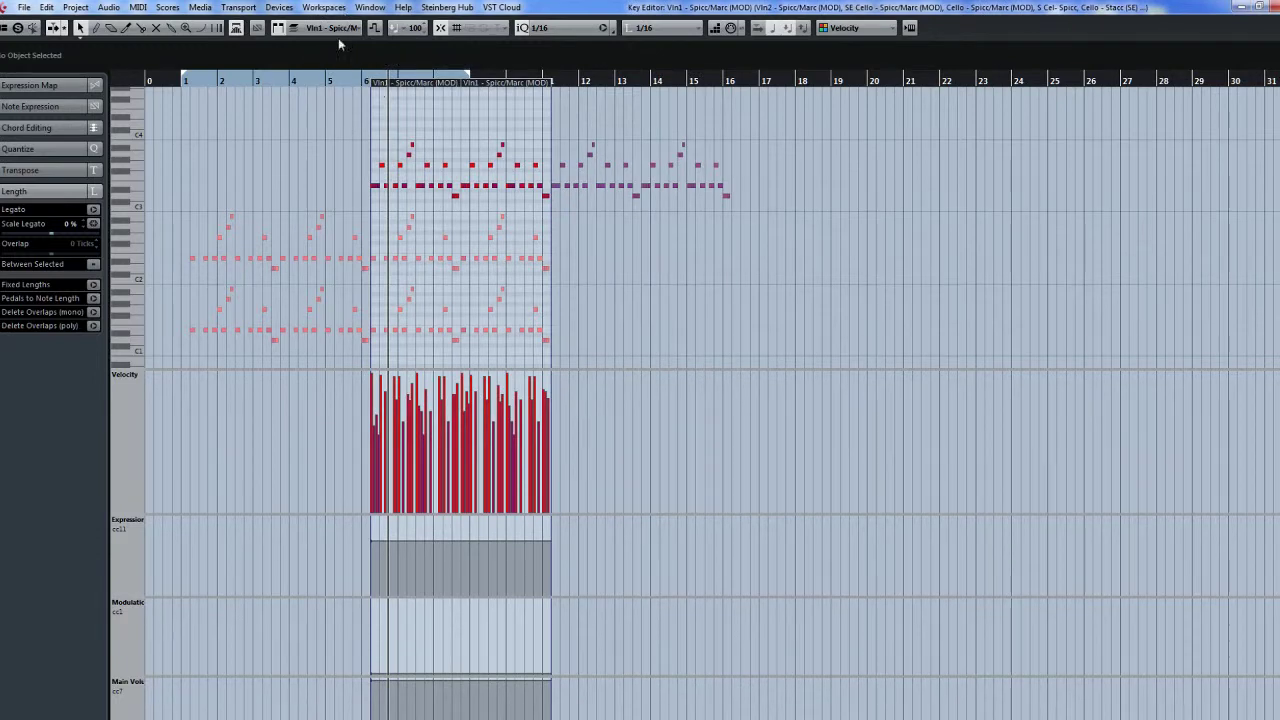
click(338, 29)
click(361, 137)
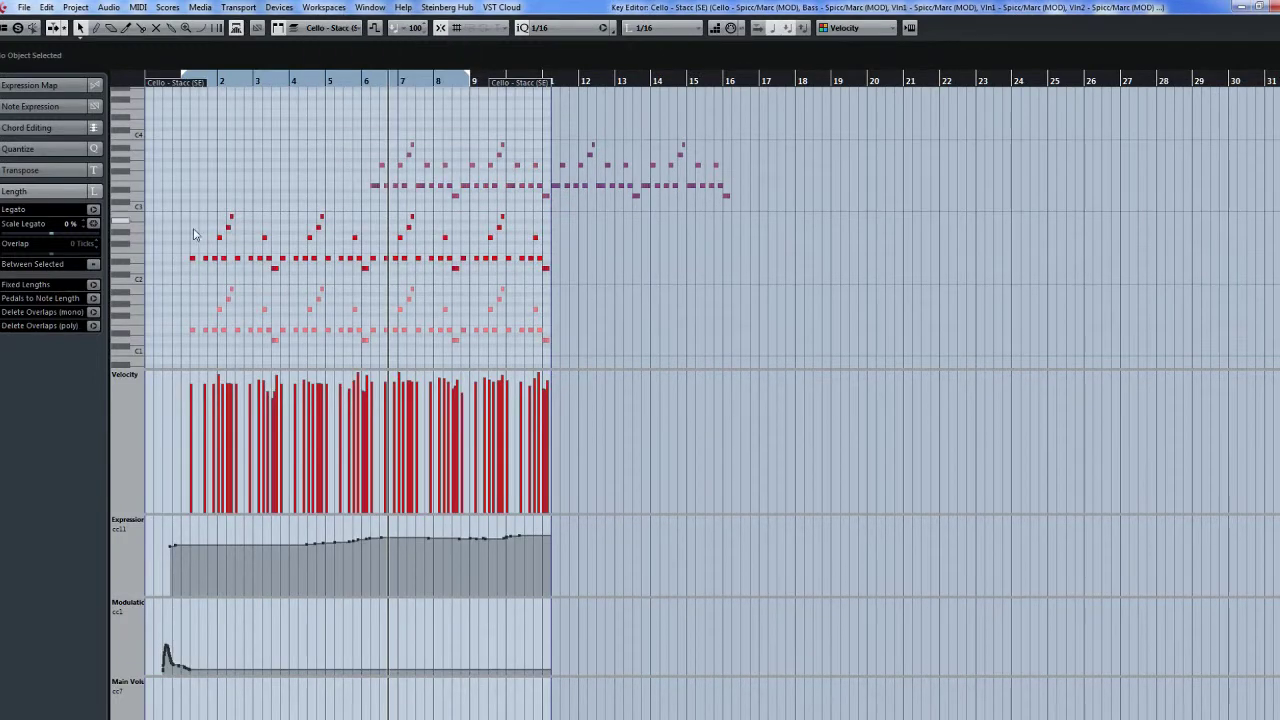
Step: Select all Cello - Stacc (SE) notes and lower their velocities
drag(166, 206, 701, 366)
key(ctrl+a)
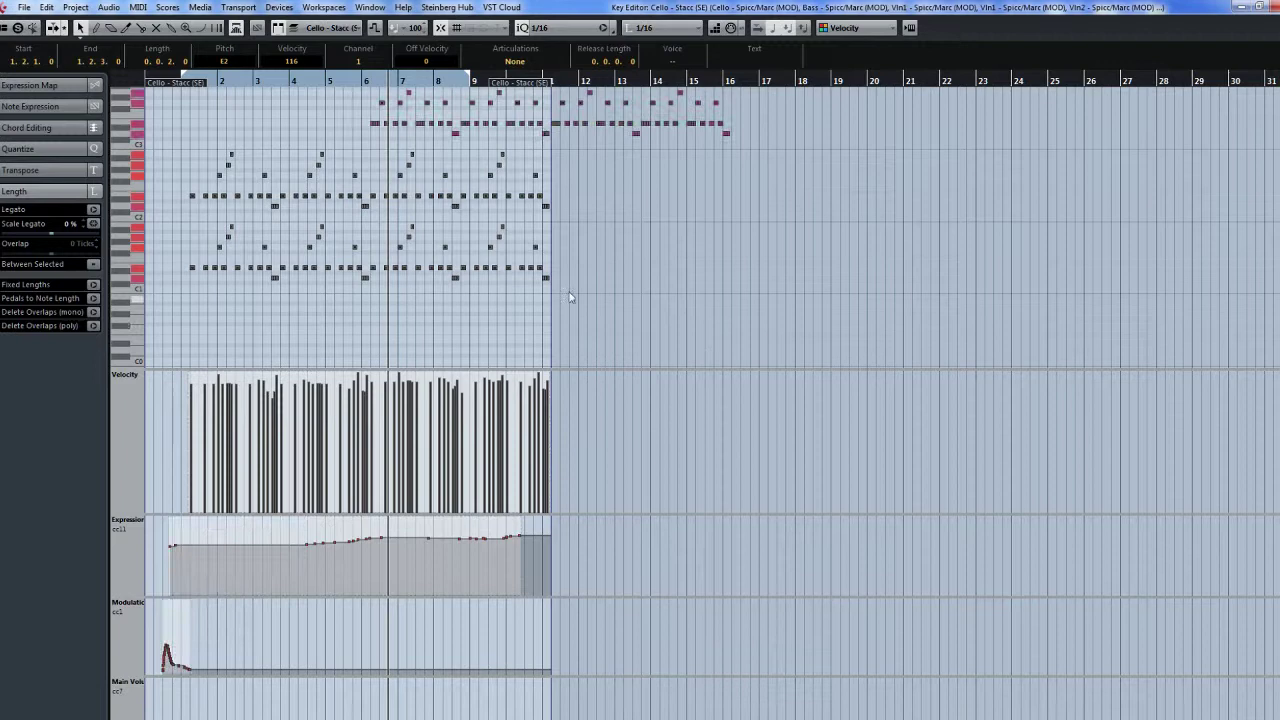
scroll(560, 300, up, 2)
drag(390, 378, 390, 455)
Step: Visit the Vln1, Bass - Spicc/Marc (MOD) and S Cel- Spicc parts, returning to Cello - Stacc (SE)
click(338, 29)
click(327, 52)
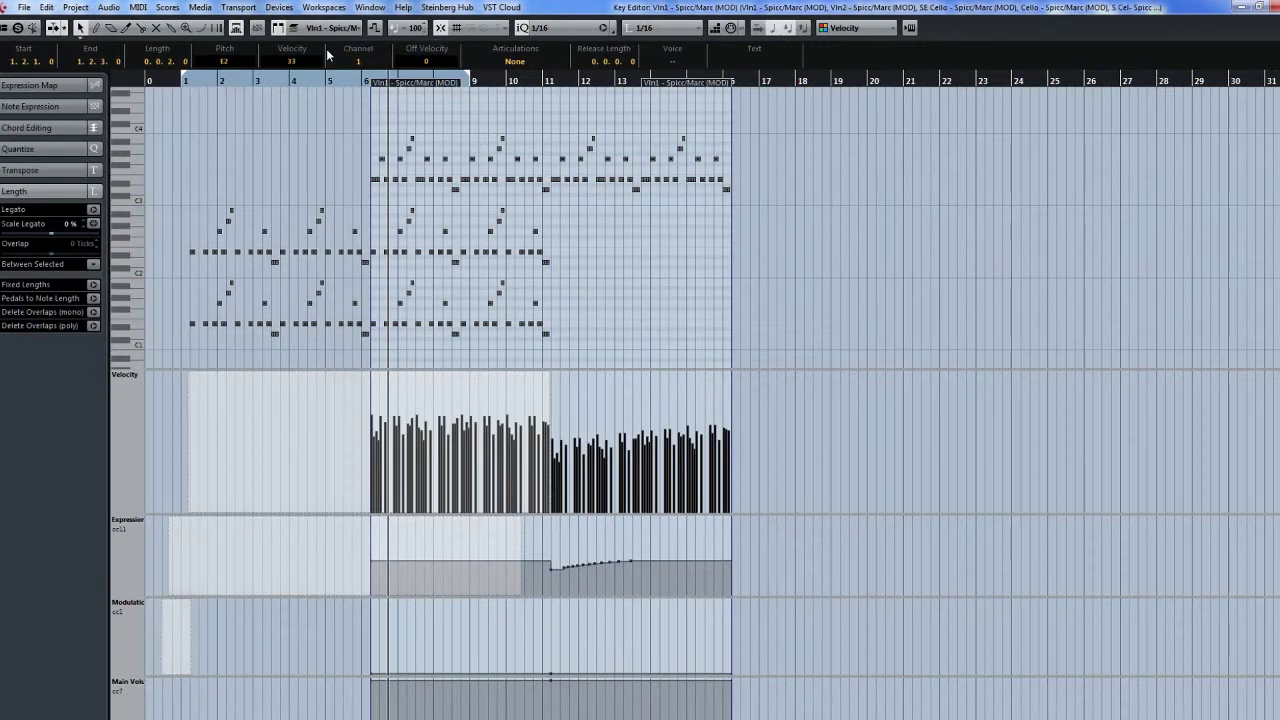
click(332, 28)
click(346, 108)
click(332, 28)
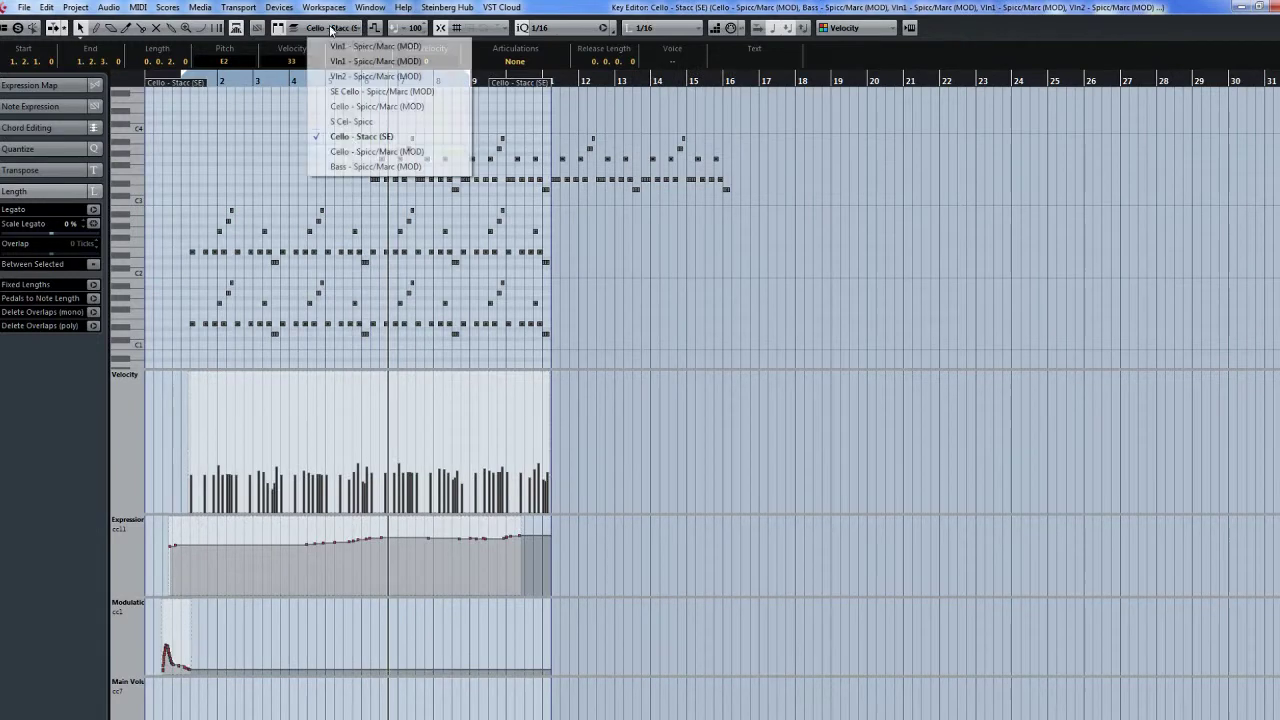
click(370, 166)
click(332, 28)
click(368, 150)
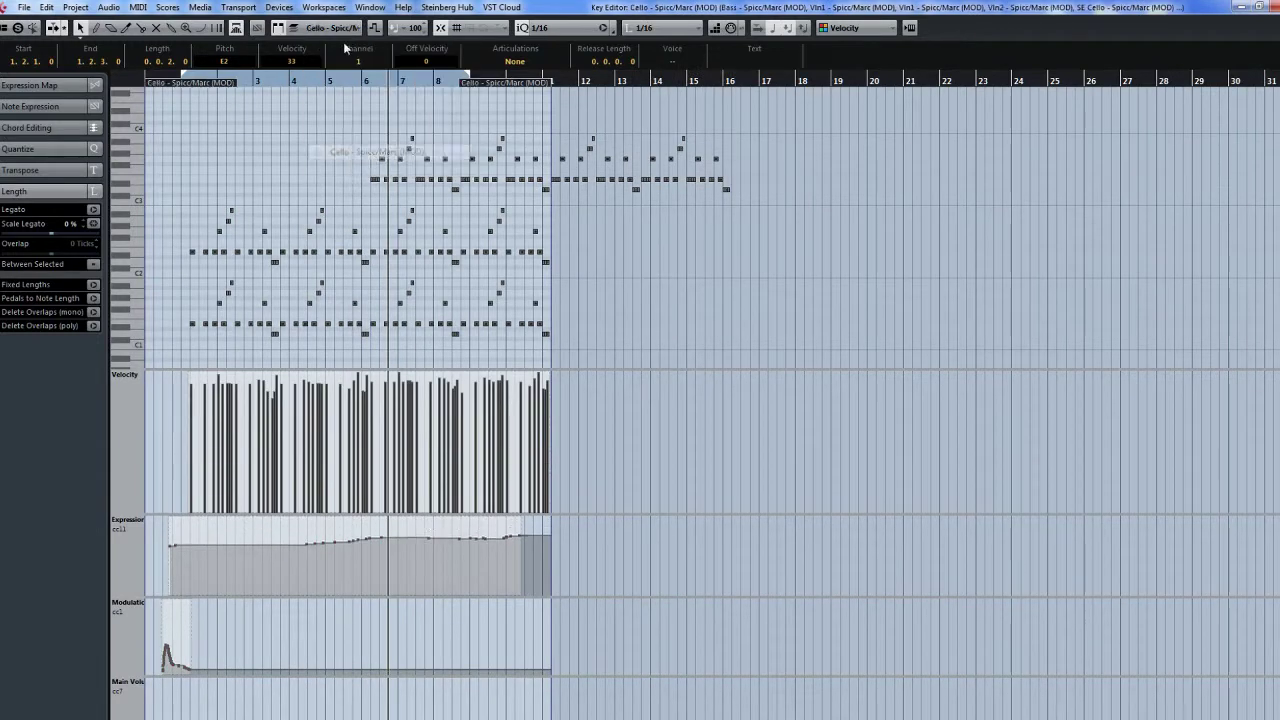
click(332, 28)
click(381, 122)
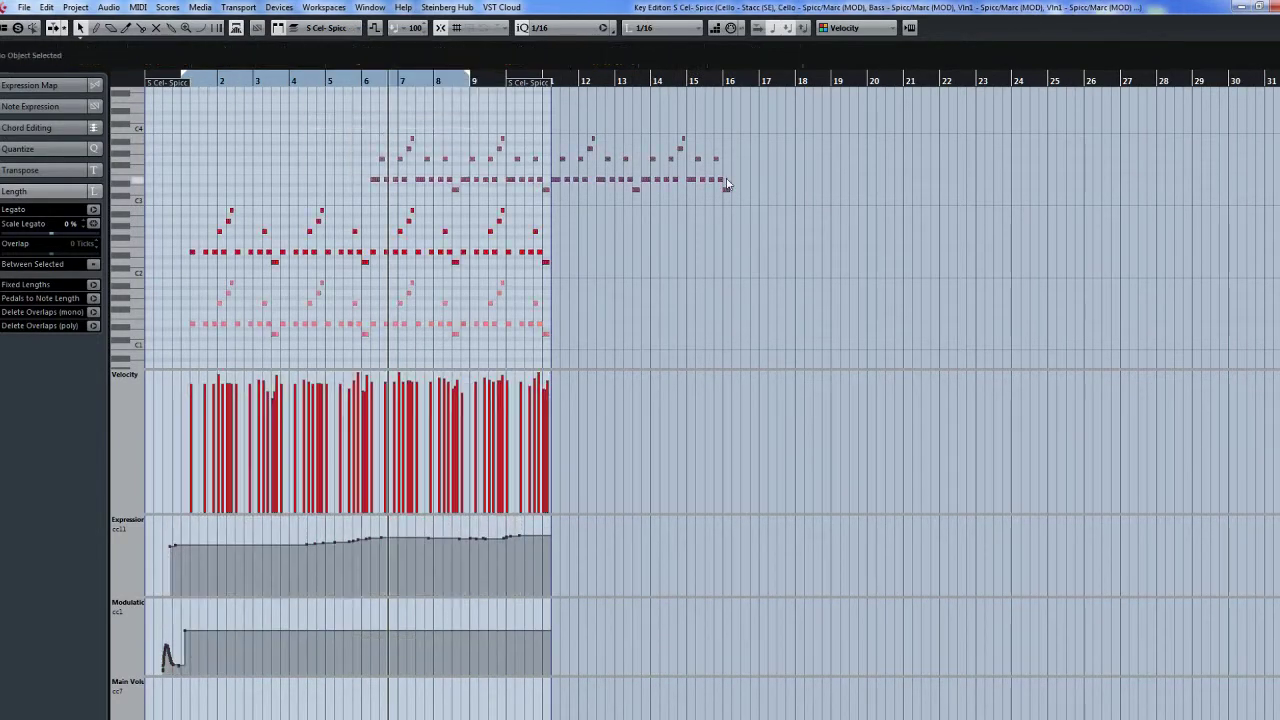
click(316, 28)
click(366, 140)
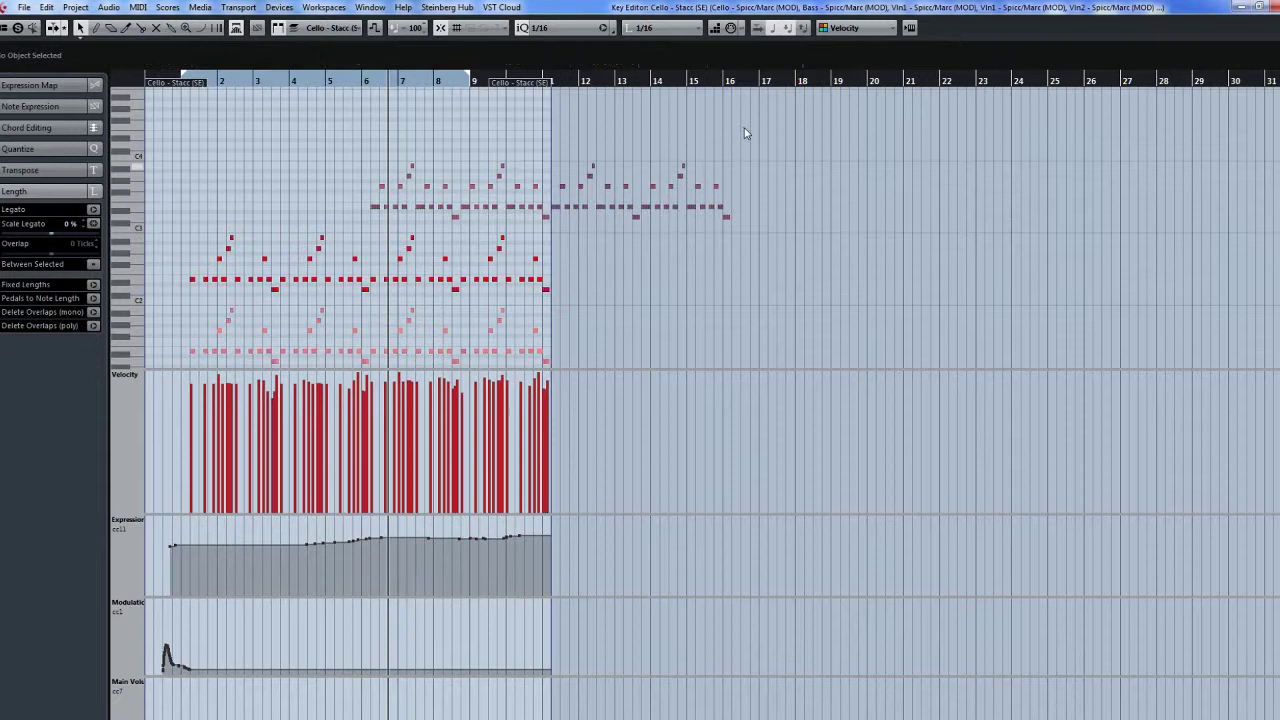
Step: Select all Cello - Stacc (SE) notes and nudge their velocity between 64 and 96
key(ctrl+a)
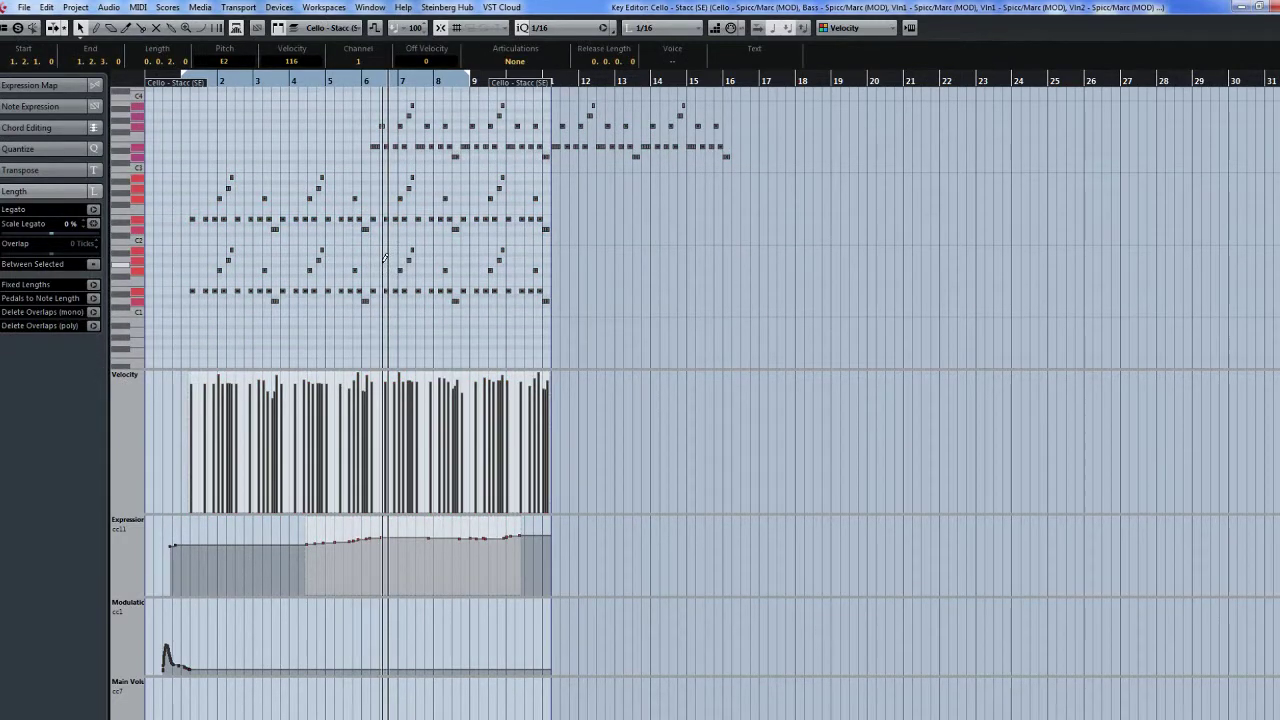
key(ctrl+shift+Down)
key(ctrl+shift+Down)
key(ctrl+shift+Down)
key(ctrl+shift+Down)
key(ctrl+shift+Down)
key(ctrl+shift+Down)
key(ctrl+shift+Down)
key(ctrl+shift+Down)
key(ctrl+shift+Down)
key(ctrl+shift+Down)
key(ctrl+shift+Down)
key(ctrl+shift+Down)
key(ctrl+shift+Down)
key(ctrl+shift+Down)
key(ctrl+shift+Down)
key(ctrl+shift+Down)
key(ctrl+shift+Down)
key(ctrl+shift+Down)
key(ctrl+shift+Down)
key(ctrl+shift+Down)
key(ctrl+shift+Down)
key(ctrl+shift+Down)
key(ctrl+shift+Down)
key(ctrl+shift+Down)
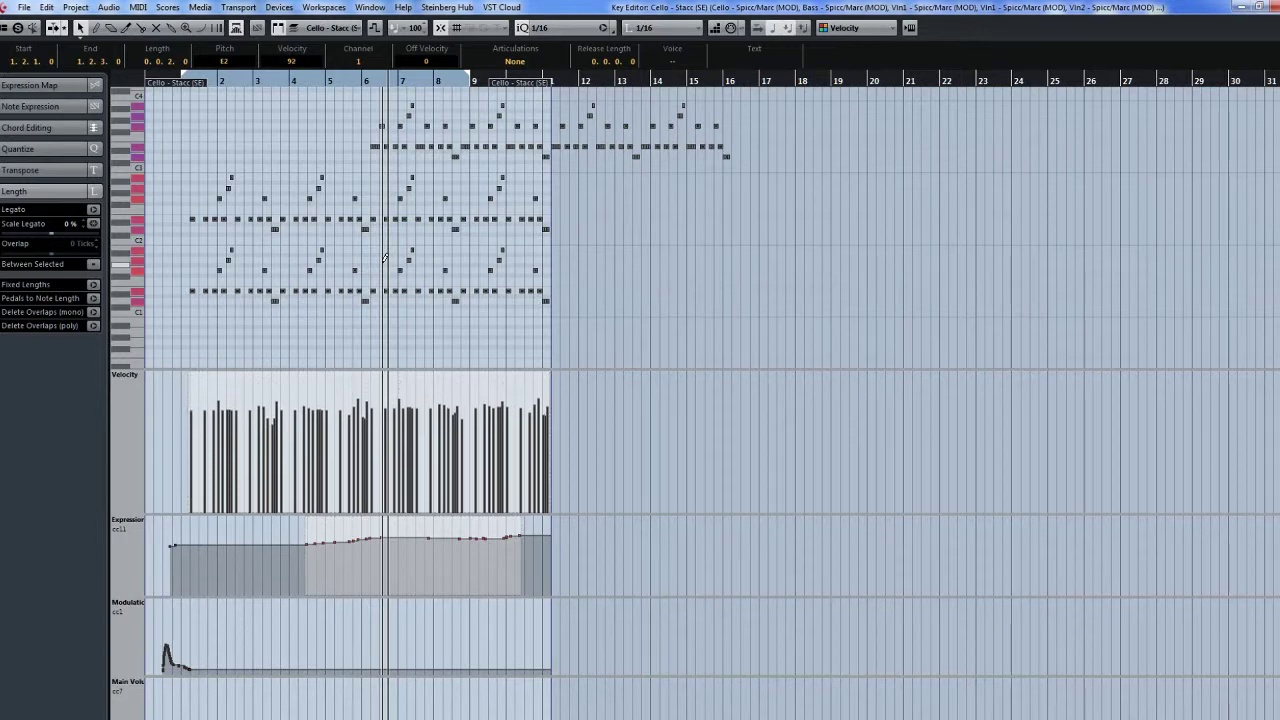
key(ctrl+shift+Down)
key(ctrl+shift+Down)
key(ctrl+shift+Down)
key(ctrl+shift+Down)
key(ctrl+shift+Down)
key(ctrl+shift+Down)
key(ctrl+shift+Down)
key(ctrl+shift+Down)
key(ctrl+shift+Down)
key(ctrl+shift+Down)
key(ctrl+shift+Down)
key(ctrl+shift+Down)
key(ctrl+shift+Down)
key(ctrl+shift+Down)
key(ctrl+shift+Down)
key(ctrl+shift+Down)
key(ctrl+shift+Down)
key(ctrl+shift+Down)
key(ctrl+shift+Down)
key(ctrl+shift+Down)
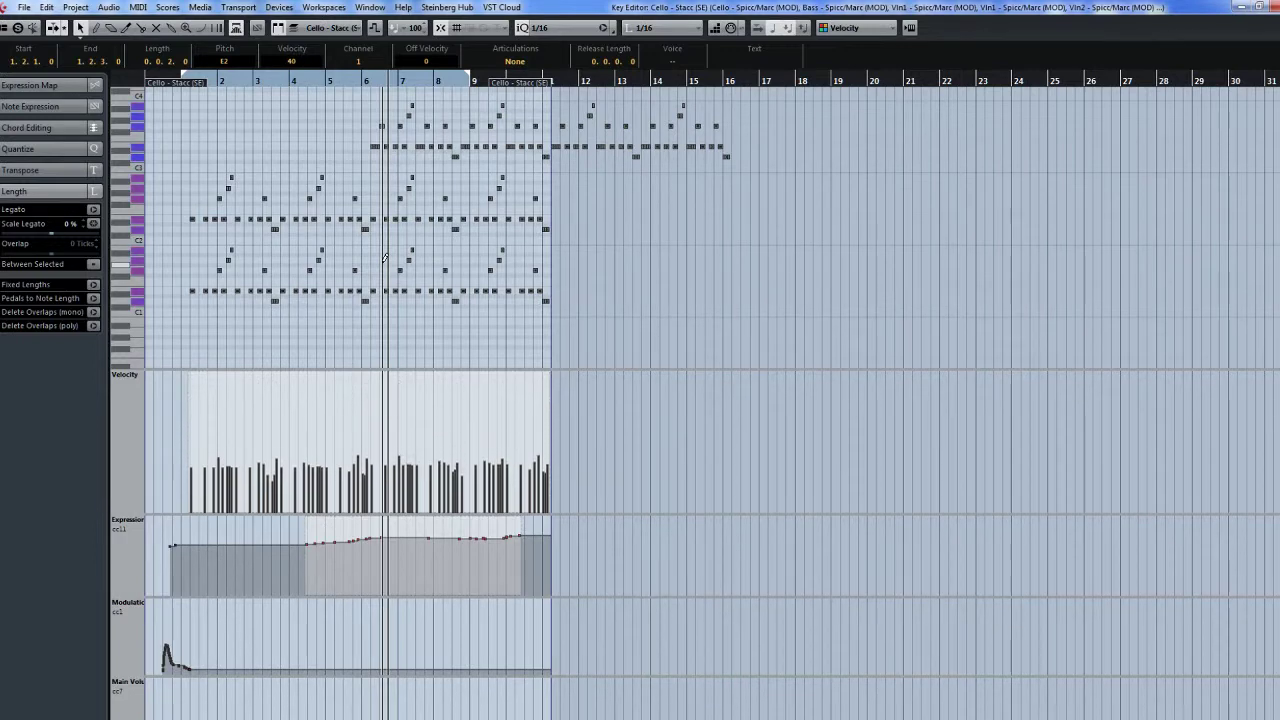
key(ctrl+shift+Up)
key(ctrl+shift+Up)
key(ctrl+shift+Up)
key(ctrl+shift+Up)
key(ctrl+shift+Up)
key(ctrl+shift+Up)
key(ctrl+shift+Up)
key(ctrl+shift+Up)
key(ctrl+shift+Up)
key(ctrl+shift+Up)
key(ctrl+shift+Up)
key(ctrl+shift+Up)
key(ctrl+shift+Up)
key(ctrl+shift+Up)
key(ctrl+shift+Up)
key(ctrl+shift+Up)
key(ctrl+shift+Up)
key(ctrl+shift+Up)
key(ctrl+shift+Up)
key(ctrl+shift+Up)
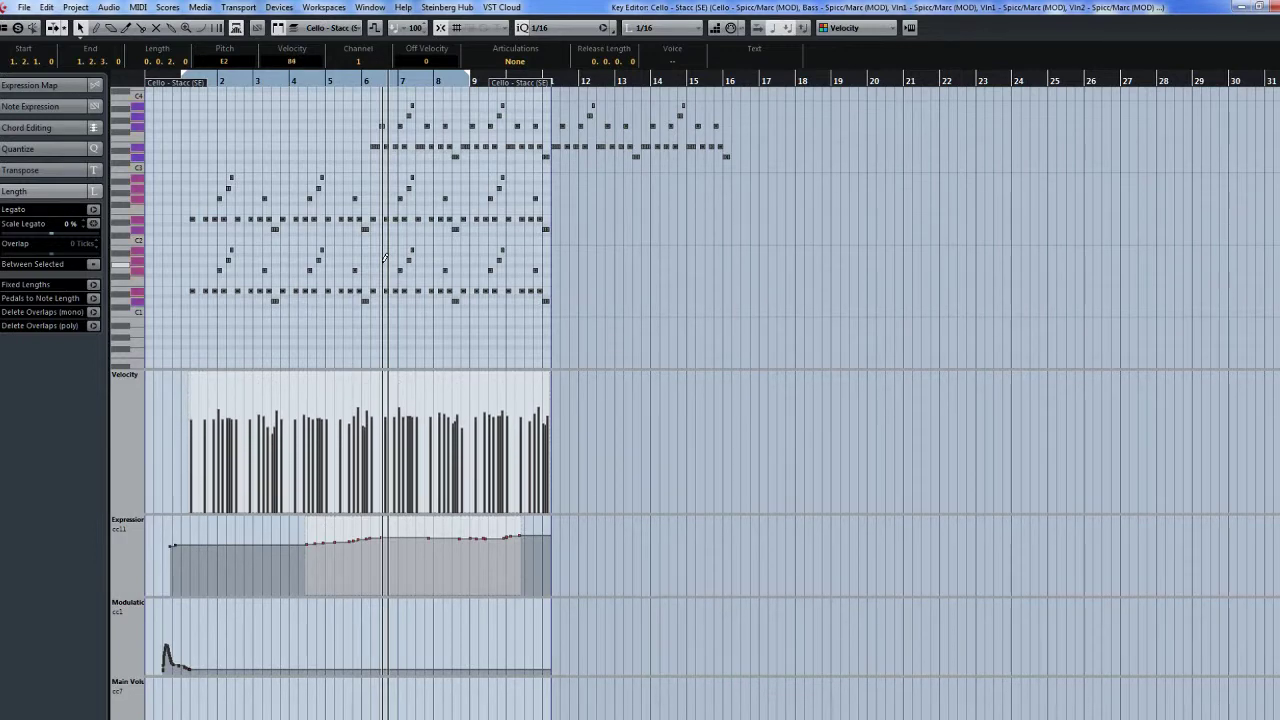
key(ctrl+shift+Up)
key(ctrl+shift+Up)
key(ctrl+shift+Up)
key(ctrl+shift+Up)
key(ctrl+shift+Up)
key(ctrl+shift+Up)
key(ctrl+shift+Down)
key(ctrl+shift+Down)
key(ctrl+shift+Down)
key(ctrl+shift+Down)
key(ctrl+shift+Down)
key(ctrl+shift+Down)
key(ctrl+shift+Down)
key(ctrl+shift+Down)
key(ctrl+shift+Down)
key(ctrl+shift+Down)
key(ctrl+shift+Down)
key(ctrl+shift+Down)
key(ctrl+shift+Down)
key(ctrl+shift+Down)
key(ctrl+shift+Down)
key(ctrl+shift+Down)
key(ctrl+shift+Down)
key(ctrl+shift+Down)
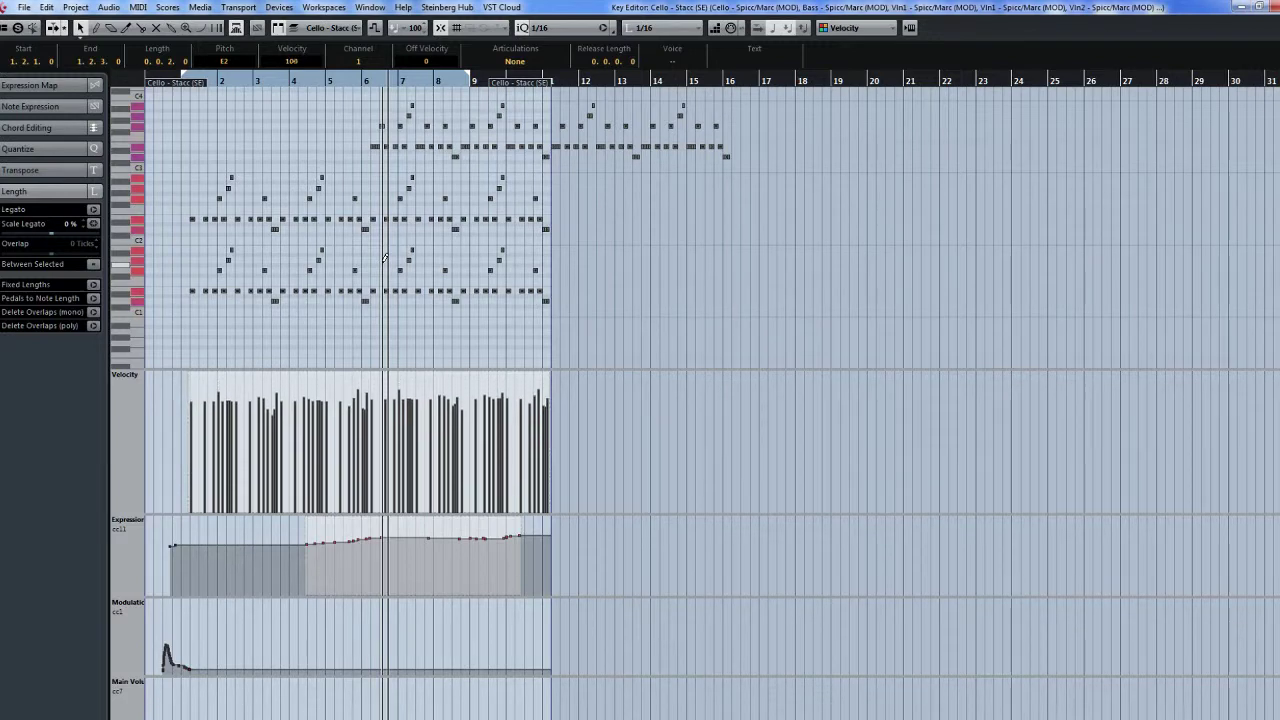
key(ctrl+shift+Down)
key(ctrl+shift+Down)
key(ctrl+shift+Down)
key(ctrl+shift+Down)
key(ctrl+shift+Down)
key(ctrl+shift+Down)
key(ctrl+shift+Down)
key(ctrl+shift+Down)
key(ctrl+shift+Down)
key(ctrl+shift+Down)
key(ctrl+shift+Down)
key(ctrl+shift+Down)
key(ctrl+shift+Down)
key(ctrl+shift+Down)
key(ctrl+shift+Down)
key(ctrl+shift+Down)
key(ctrl+shift+Down)
key(ctrl+shift+Down)
key(ctrl+shift+Down)
key(ctrl+shift+Down)
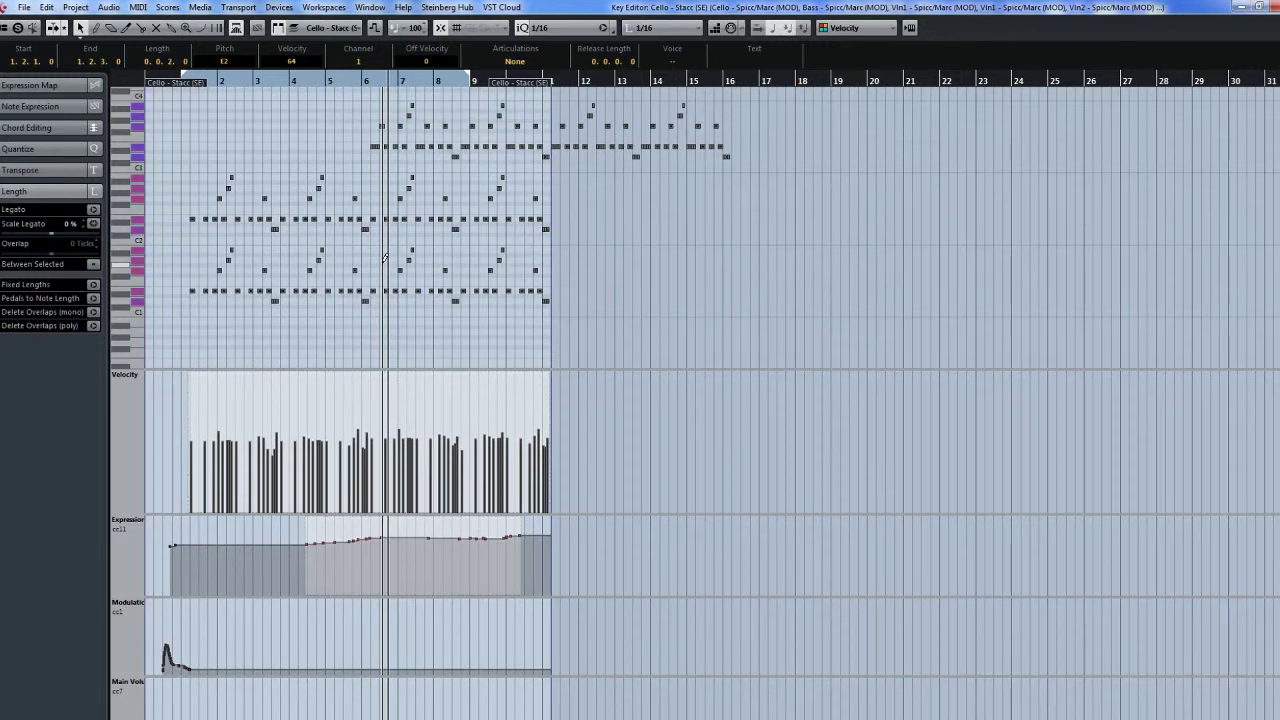
key(ctrl+shift+Up)
key(ctrl+shift+Up)
key(ctrl+shift+Up)
key(ctrl+shift+Up)
key(ctrl+shift+Up)
key(ctrl+shift+Up)
key(ctrl+shift+Up)
key(ctrl+shift+Up)
key(ctrl+shift+Up)
key(ctrl+shift+Up)
key(ctrl+shift+Up)
key(ctrl+shift+Up)
key(ctrl+shift+Up)
key(ctrl+shift+Up)
key(ctrl+shift+Up)
key(ctrl+shift+Up)
key(ctrl+shift+Up)
key(ctrl+shift+Up)
key(ctrl+shift+Up)
key(ctrl+shift+Up)
key(ctrl+shift+Up)
key(ctrl+shift+Up)
key(ctrl+shift+Up)
key(ctrl+shift+Up)
key(ctrl+shift+Up)
key(ctrl+shift+Up)
key(ctrl+shift+Up)
key(ctrl+shift+Up)
key(ctrl+shift+Up)
key(ctrl+shift+Up)
key(ctrl+shift+Up)
key(ctrl+shift+Up)
key(Home)
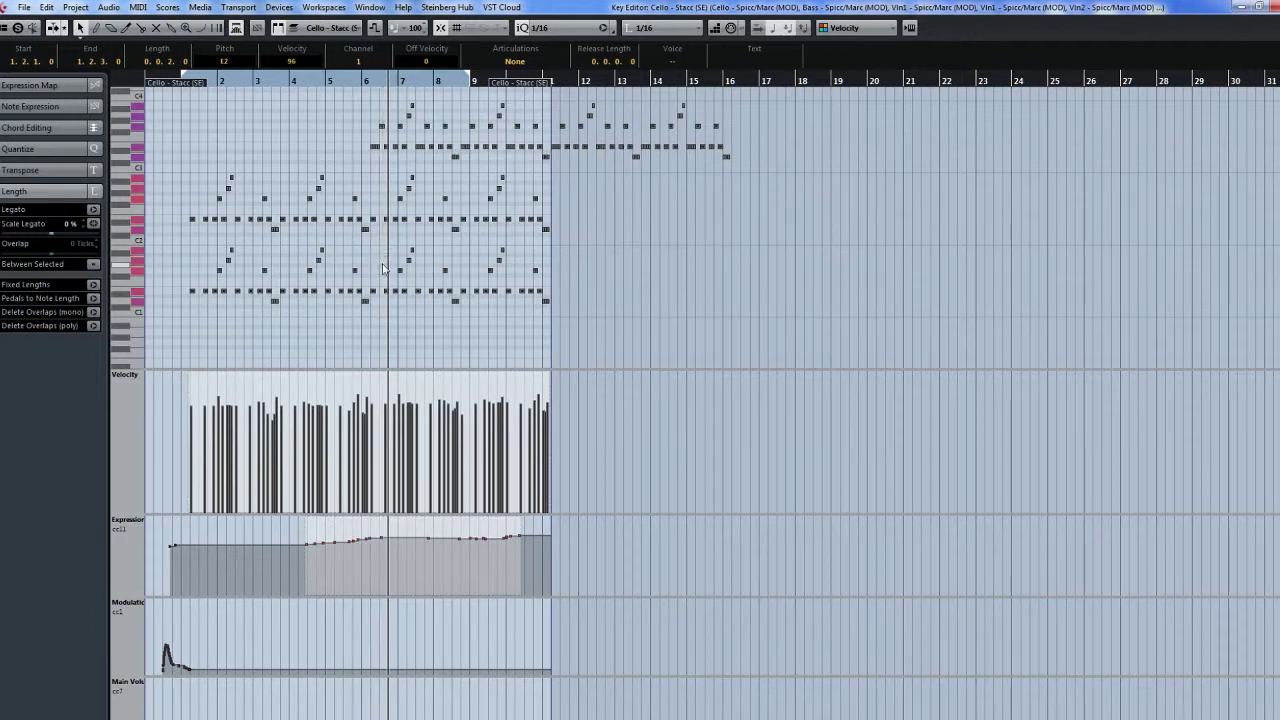
Step: Play from bar 1 while adjusting the note velocity, settling at 96
key(ctrl+shift+Down)
key(ctrl+shift+Down)
key(ctrl+shift+Down)
key(ctrl+shift+Down)
key(ctrl+shift+Down)
key(ctrl+shift+Down)
key(ctrl+shift+Down)
key(ctrl+shift+Down)
key(ctrl+shift+Down)
key(ctrl+shift+Down)
key(ctrl+shift+Down)
key(ctrl+shift+Down)
key(ctrl+shift+Down)
key(ctrl+shift+Down)
key(ctrl+shift+Down)
key(ctrl+shift+Down)
key(ctrl+shift+Down)
key(ctrl+shift+Down)
key(ctrl+shift+Down)
key(ctrl+shift+Down)
key(space)
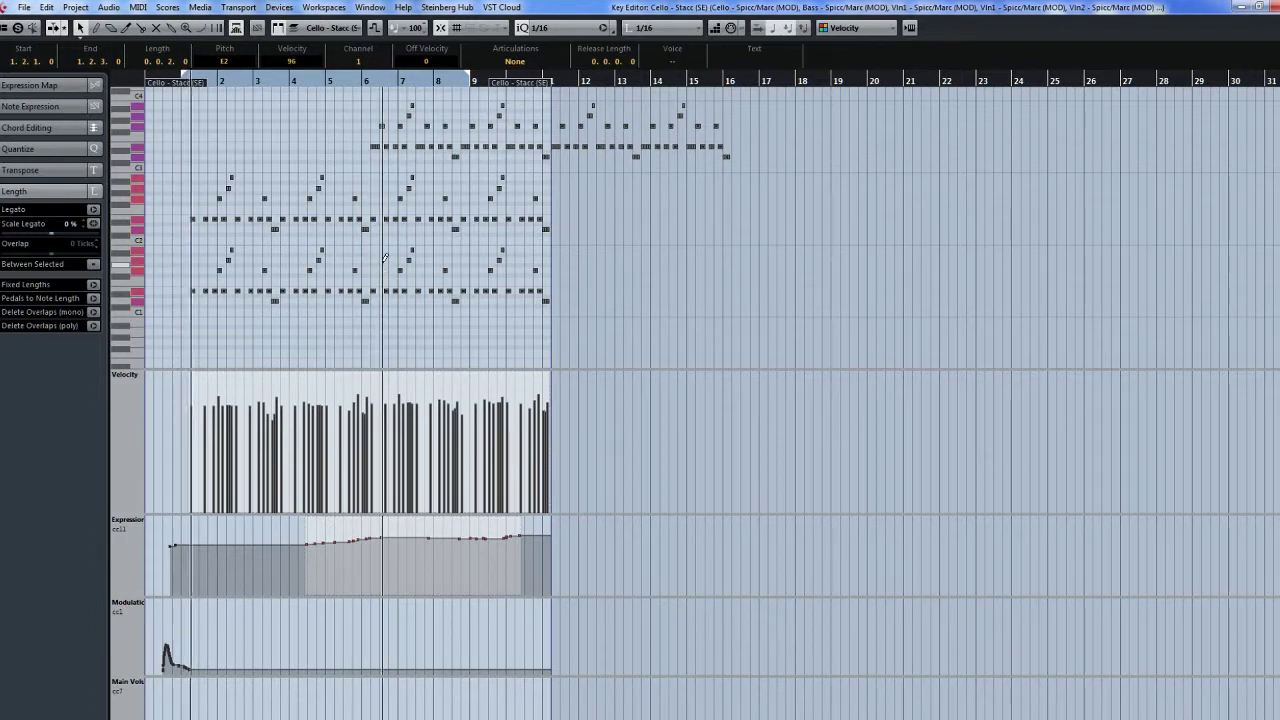
key(ctrl+shift+Down)
key(ctrl+shift+Down)
key(ctrl+shift+Down)
key(ctrl+shift+Down)
key(ctrl+shift+Down)
key(ctrl+shift+Down)
key(ctrl+shift+Down)
key(ctrl+shift+Down)
key(ctrl+shift+Down)
key(ctrl+shift+Down)
key(ctrl+shift+Down)
key(ctrl+shift+Down)
key(ctrl+shift+Down)
key(ctrl+shift+Down)
key(ctrl+shift+Down)
key(ctrl+shift+Down)
key(ctrl+shift+Down)
key(ctrl+shift+Down)
key(ctrl+shift+Down)
key(ctrl+shift+Down)
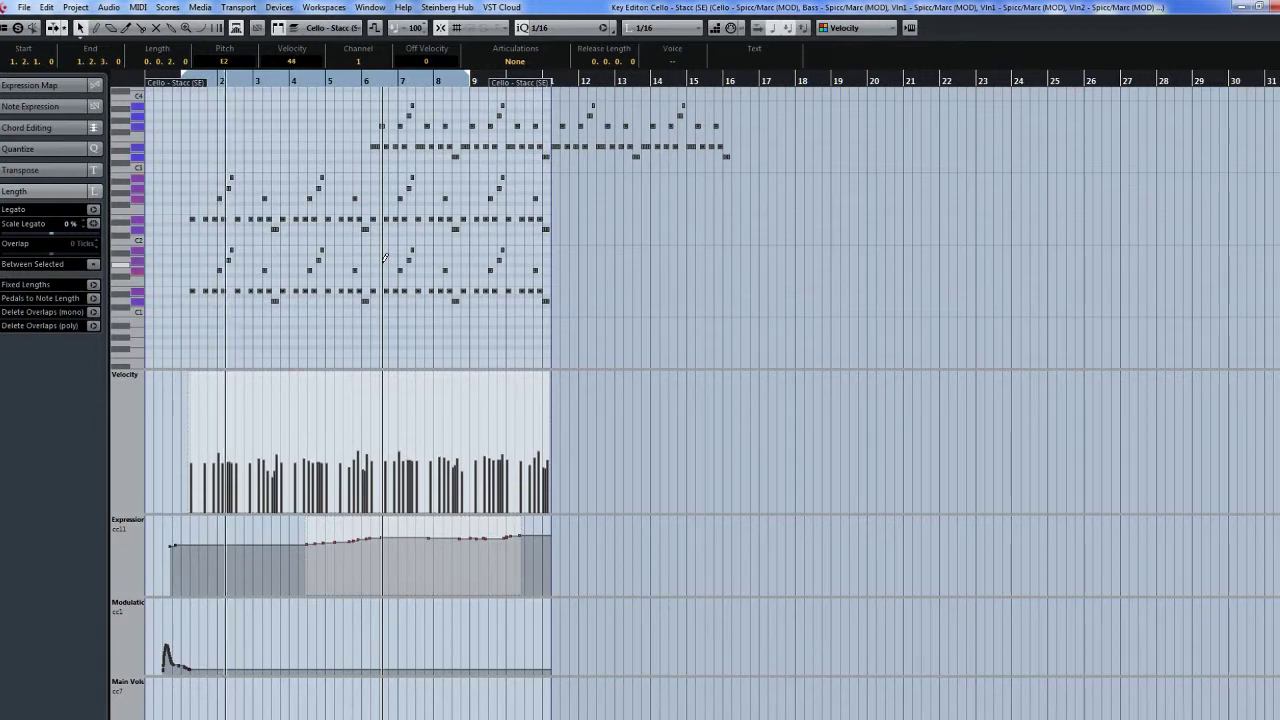
key(ctrl+shift+Up)
key(ctrl+shift+Up)
key(ctrl+shift+Up)
key(ctrl+shift+Up)
key(ctrl+shift+Up)
key(ctrl+shift+Up)
key(ctrl+shift+Up)
key(ctrl+shift+Up)
key(ctrl+shift+Up)
key(ctrl+shift+Up)
key(ctrl+shift+Up)
key(ctrl+shift+Up)
key(ctrl+shift+Up)
key(ctrl+shift+Up)
key(ctrl+shift+Up)
key(ctrl+shift+Up)
key(ctrl+shift+Up)
key(ctrl+shift+Up)
key(ctrl+shift+Up)
key(ctrl+shift+Up)
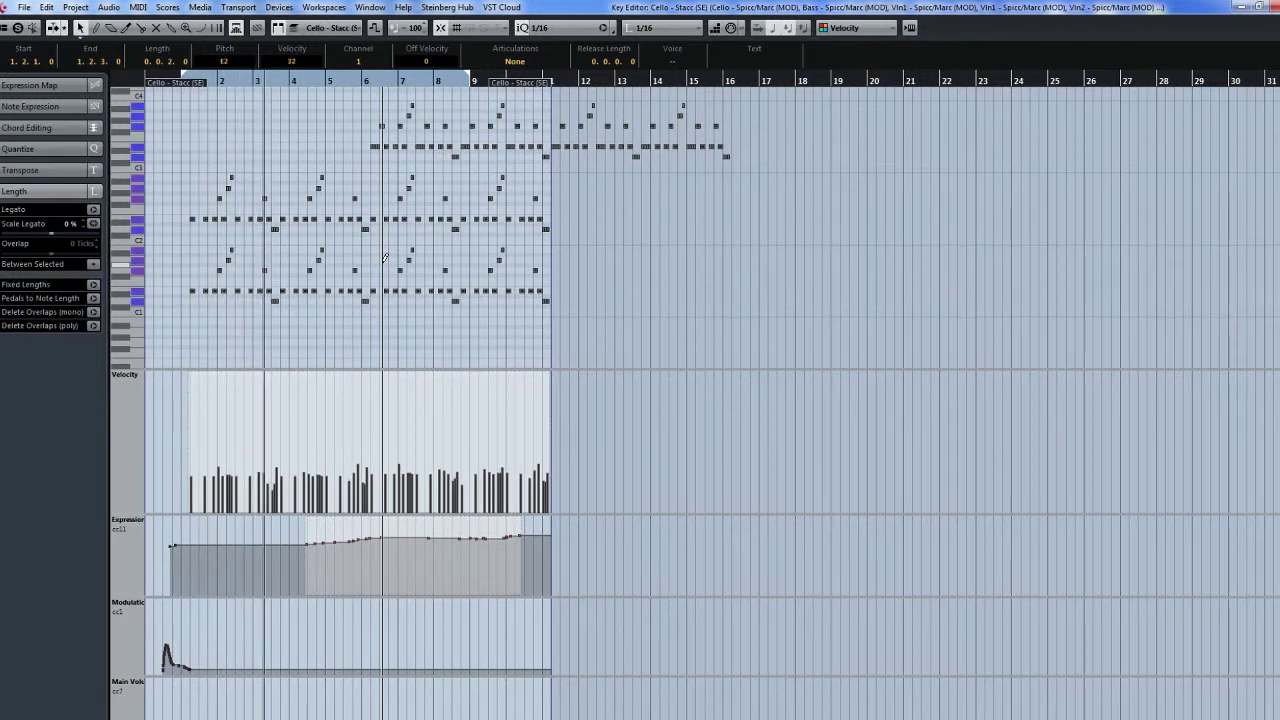
key(ctrl+shift+Up)
key(ctrl+shift+Up)
key(ctrl+shift+Up)
key(ctrl+shift+Up)
key(ctrl+shift+Up)
key(ctrl+shift+Up)
key(ctrl+shift+Up)
key(ctrl+shift+Up)
key(ctrl+shift+Up)
key(ctrl+shift+Up)
key(ctrl+shift+Up)
key(ctrl+shift+Up)
key(ctrl+shift+Up)
key(ctrl+shift+Up)
key(ctrl+shift+Up)
key(ctrl+shift+Up)
key(ctrl+shift+Up)
key(ctrl+shift+Up)
key(ctrl+shift+Up)
key(ctrl+shift+Up)
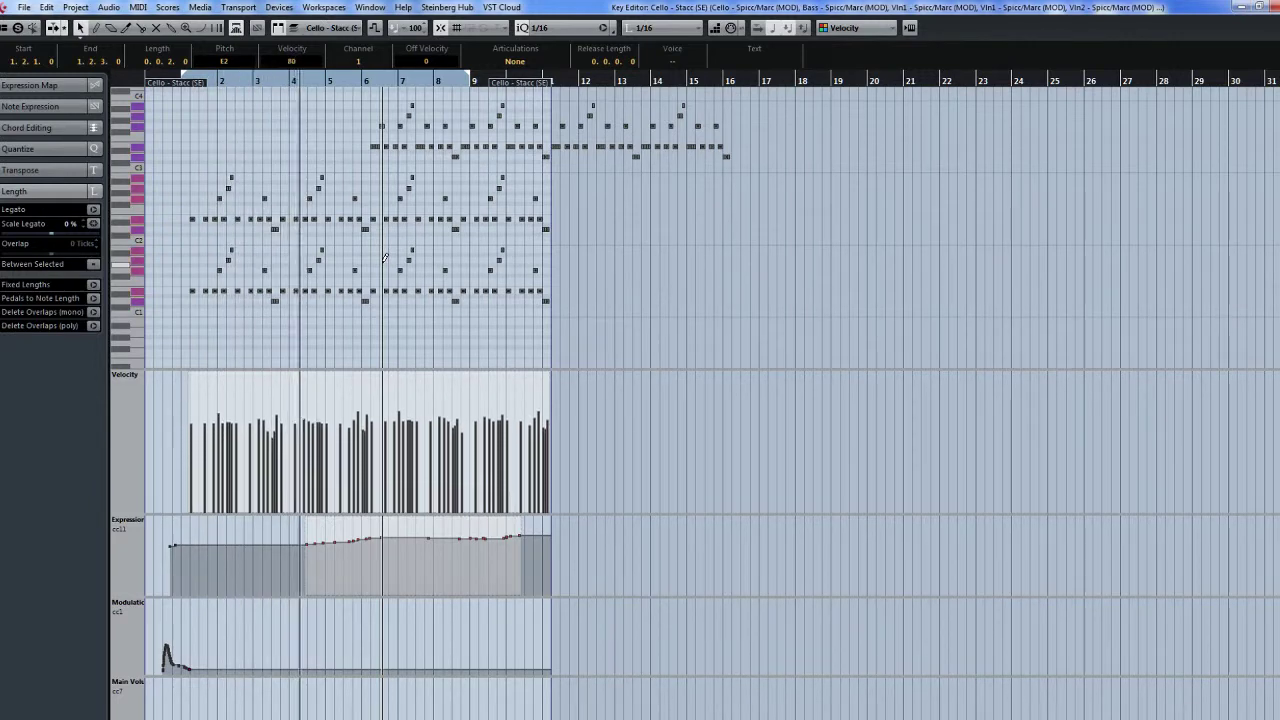
key(ctrl+shift+Up)
key(ctrl+shift+Up)
key(ctrl+shift+Up)
key(ctrl+shift+Up)
key(ctrl+shift+Up)
key(ctrl+shift+Up)
key(ctrl+shift+Up)
key(ctrl+shift+Up)
key(ctrl+shift+Up)
key(ctrl+shift+Up)
key(ctrl+shift+Up)
key(ctrl+shift+Up)
key(ctrl+shift+Up)
key(ctrl+shift+Up)
key(ctrl+shift+Up)
key(ctrl+shift+Up)
key(ctrl+shift+Up)
key(ctrl+shift+Up)
key(ctrl+shift+Up)
key(ctrl+shift+Up)
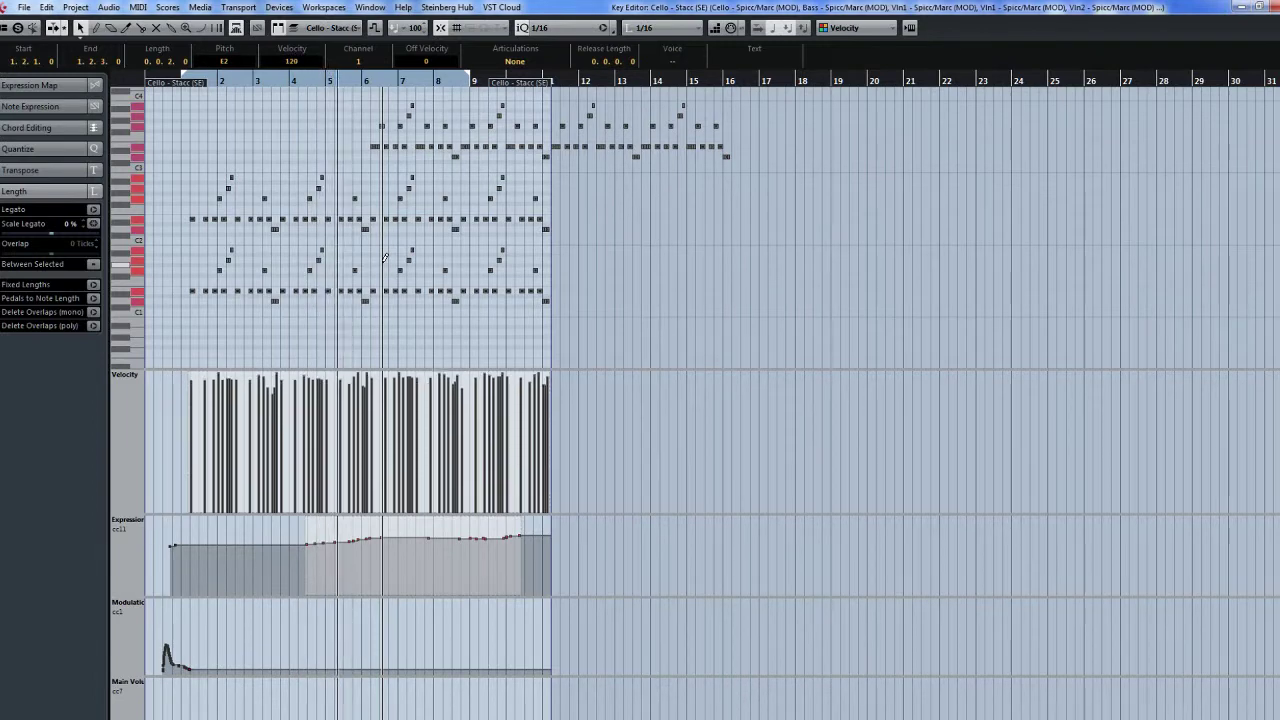
key(ctrl+shift+Down)
key(ctrl+shift+Down)
key(ctrl+shift+Down)
key(ctrl+shift+Down)
key(ctrl+shift+Down)
key(ctrl+shift+Down)
key(ctrl+shift+Down)
key(ctrl+shift+Down)
key(ctrl+shift+Down)
key(ctrl+shift+Down)
key(ctrl+shift+Down)
key(ctrl+shift+Down)
key(ctrl+shift+Down)
key(ctrl+shift+Down)
key(ctrl+shift+Down)
key(ctrl+shift+Down)
key(ctrl+shift+Down)
key(ctrl+shift+Down)
key(ctrl+shift+Down)
key(ctrl+shift+Down)
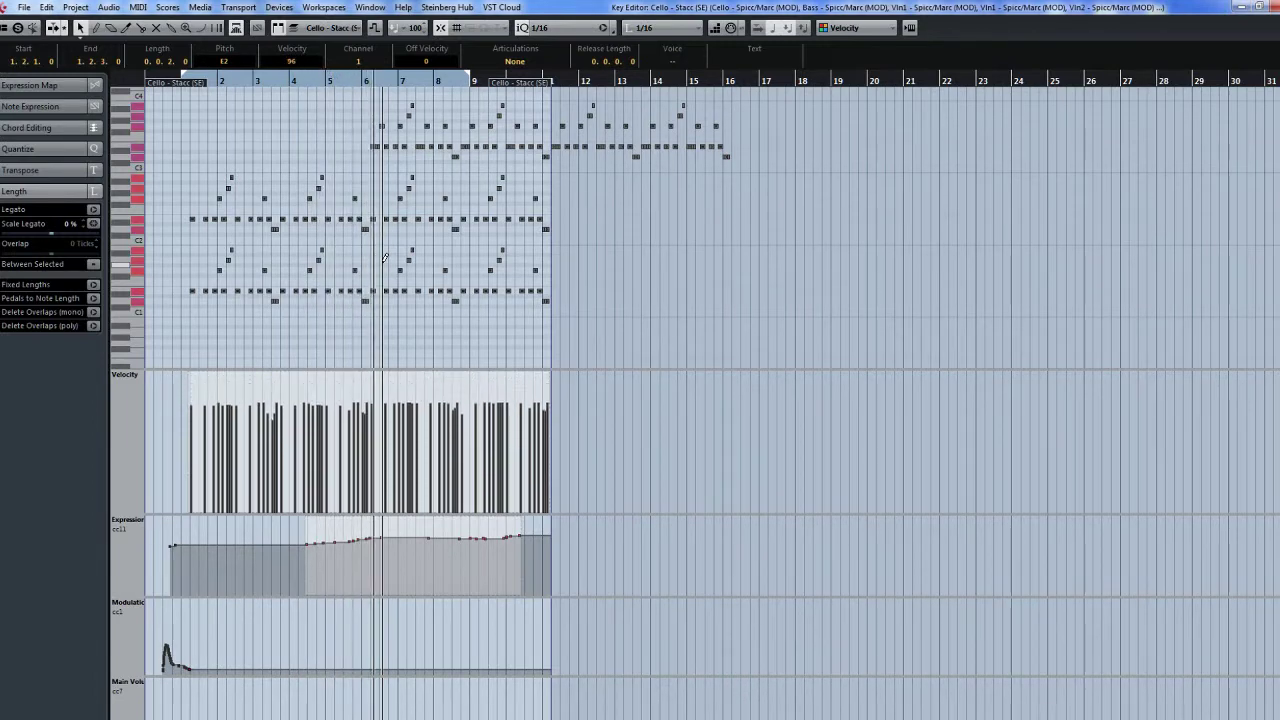
key(ctrl+shift+Down)
key(ctrl+shift+Down)
key(ctrl+shift+Down)
key(ctrl+shift+Down)
key(ctrl+shift+Down)
key(ctrl+shift+Down)
key(ctrl+shift+Down)
key(ctrl+shift+Down)
key(ctrl+shift+Down)
key(ctrl+shift+Down)
key(ctrl+shift+Down)
key(ctrl+shift+Down)
key(ctrl+shift+Down)
key(ctrl+shift+Down)
key(ctrl+shift+Down)
key(ctrl+shift+Down)
key(ctrl+shift+Down)
key(ctrl+shift+Down)
key(ctrl+shift+Down)
key(ctrl+shift+Down)
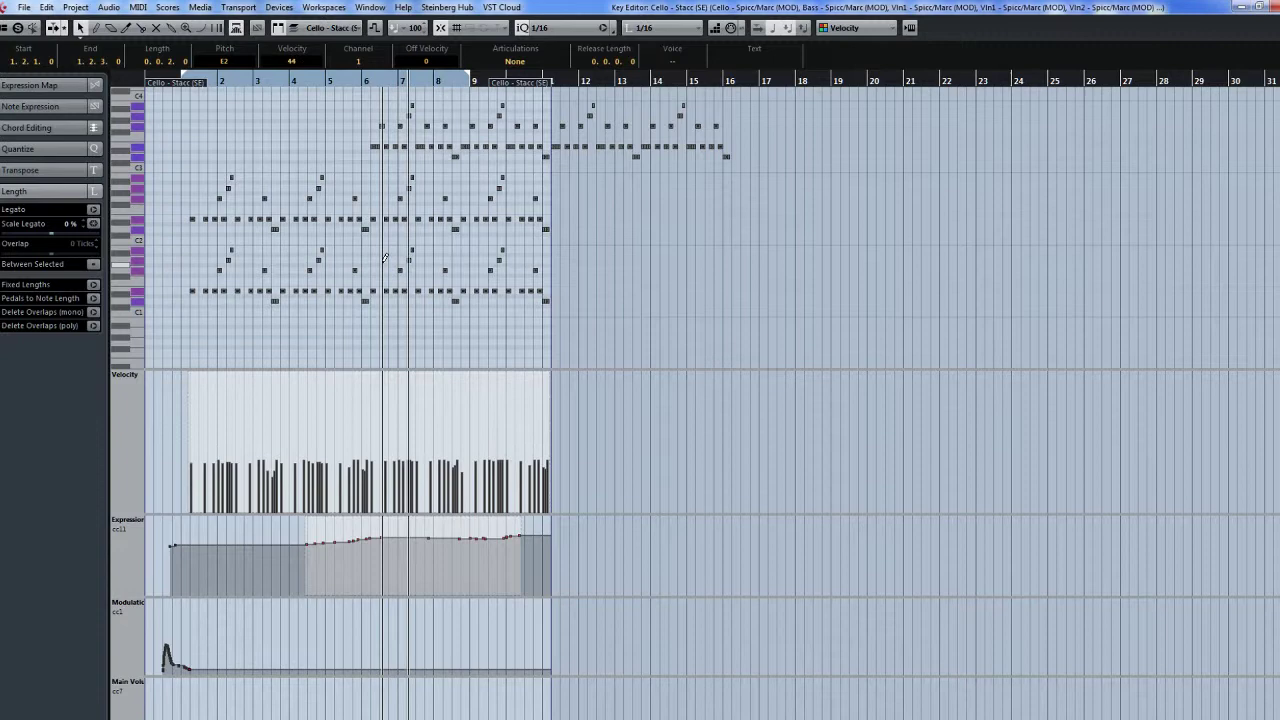
key(ctrl+shift+Up)
key(ctrl+shift+Up)
key(ctrl+shift+Up)
key(ctrl+shift+Up)
key(ctrl+shift+Up)
key(ctrl+shift+Up)
key(ctrl+shift+Up)
key(ctrl+shift+Up)
key(ctrl+shift+Up)
key(ctrl+shift+Up)
key(ctrl+shift+Up)
key(ctrl+shift+Up)
key(ctrl+shift+Up)
key(ctrl+shift+Up)
key(ctrl+shift+Up)
key(ctrl+shift+Up)
key(ctrl+shift+Up)
key(ctrl+shift+Up)
key(ctrl+shift+Up)
key(ctrl+shift+Up)
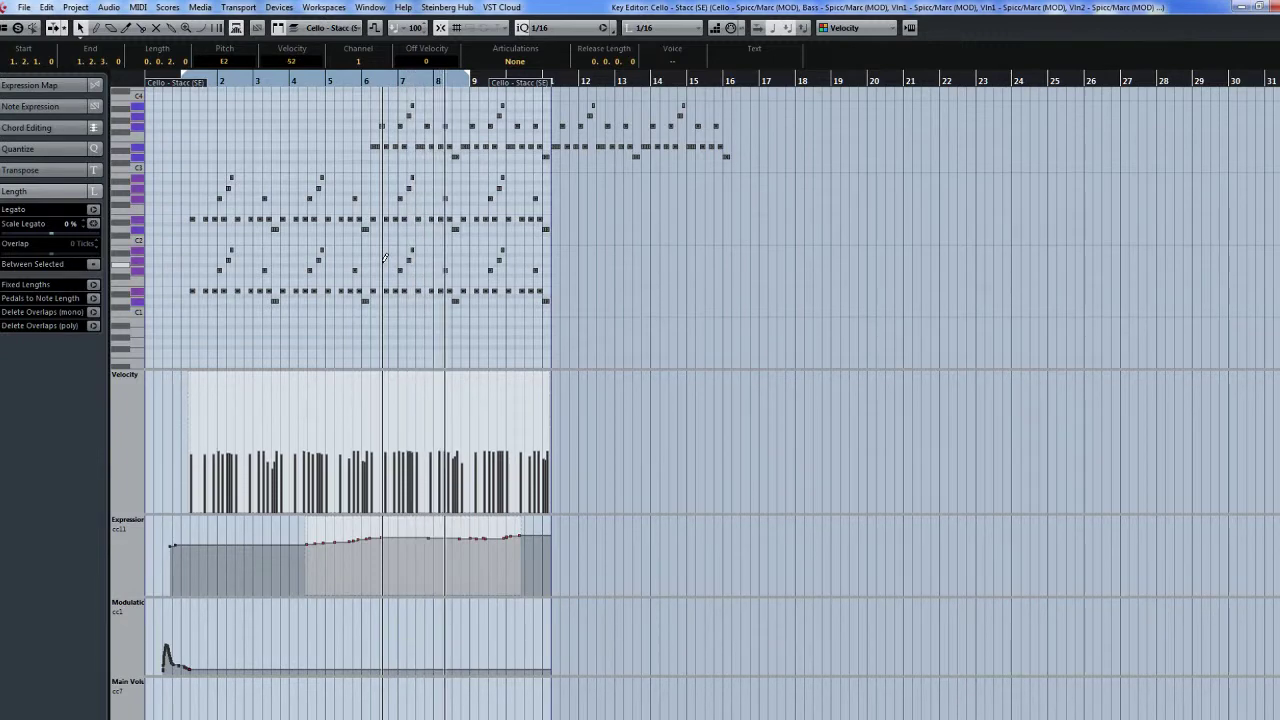
key(ctrl+shift+Up)
key(ctrl+shift+Up)
key(ctrl+shift+Up)
key(ctrl+shift+Up)
key(ctrl+shift+Up)
key(ctrl+shift+Up)
key(ctrl+shift+Up)
key(ctrl+shift+Up)
key(ctrl+shift+Up)
key(ctrl+shift+Up)
key(ctrl+shift+Up)
key(ctrl+shift+Up)
key(ctrl+shift+Up)
key(ctrl+shift+Up)
key(ctrl+shift+Up)
key(ctrl+shift+Up)
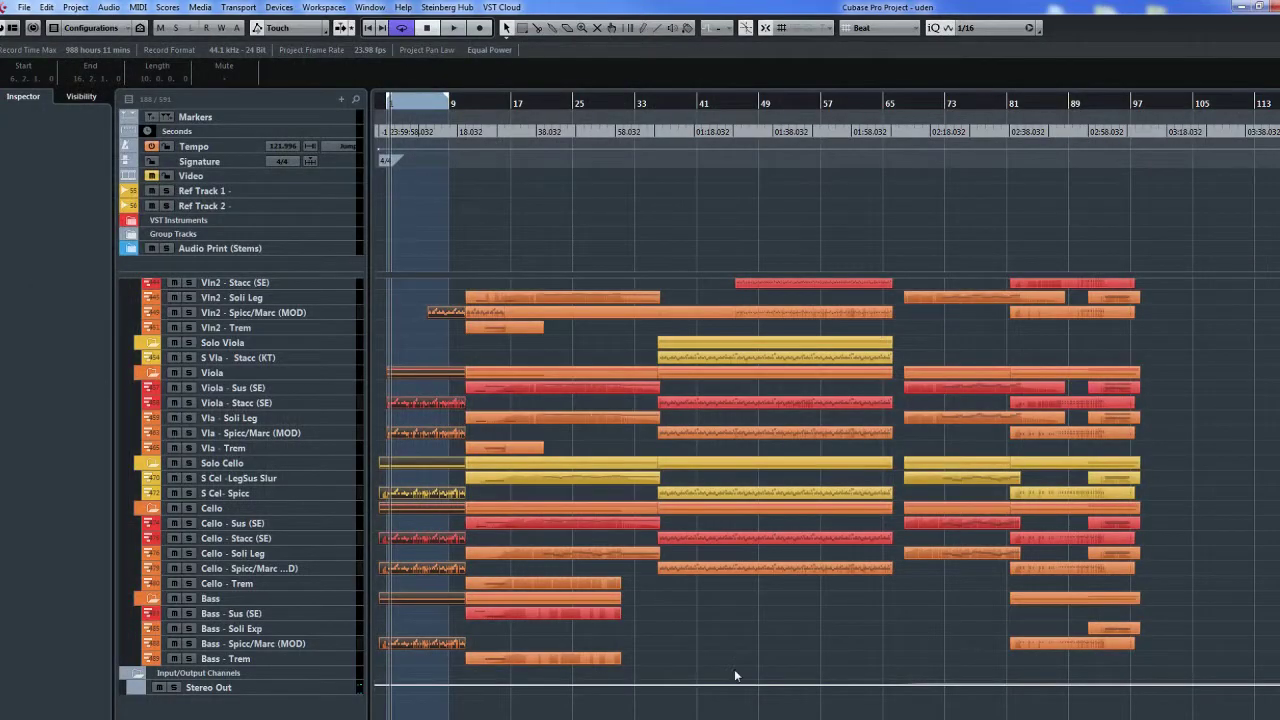
Step: Select the Vln1, Vln2 and Viola Sus and Soli Leg parts plus S Cel LegSus Slur
click(735, 676)
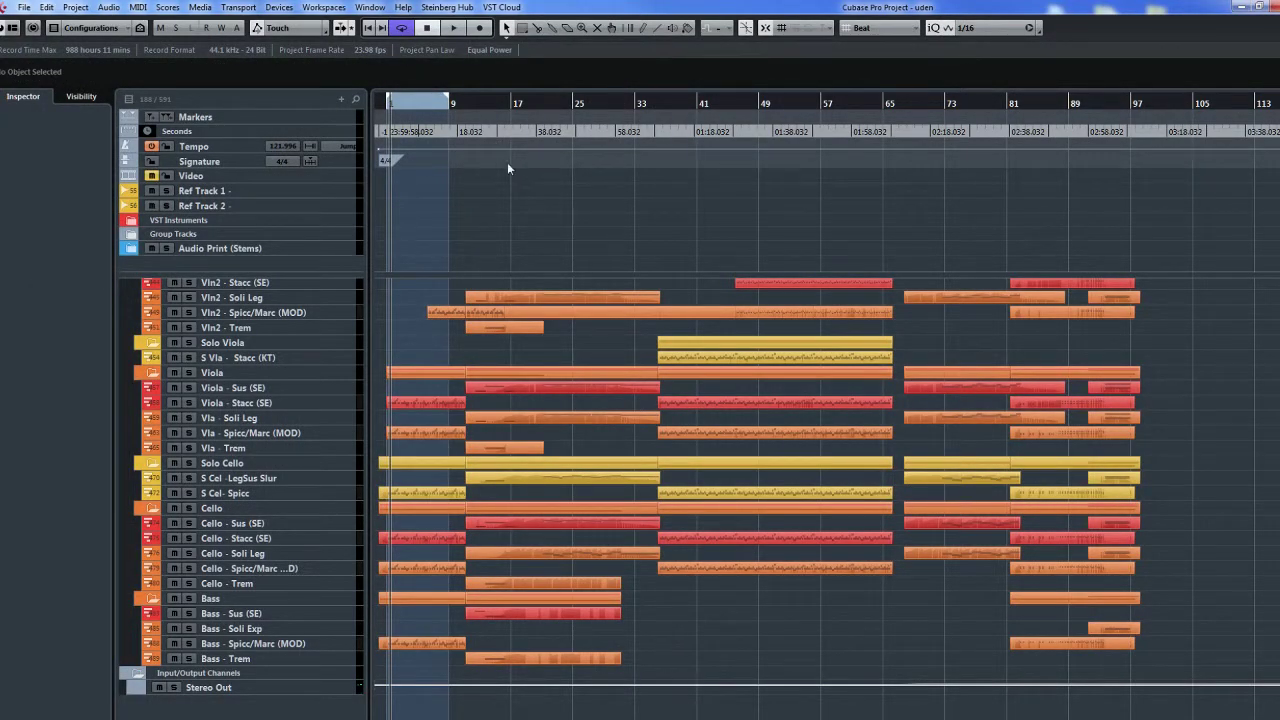
click(513, 103)
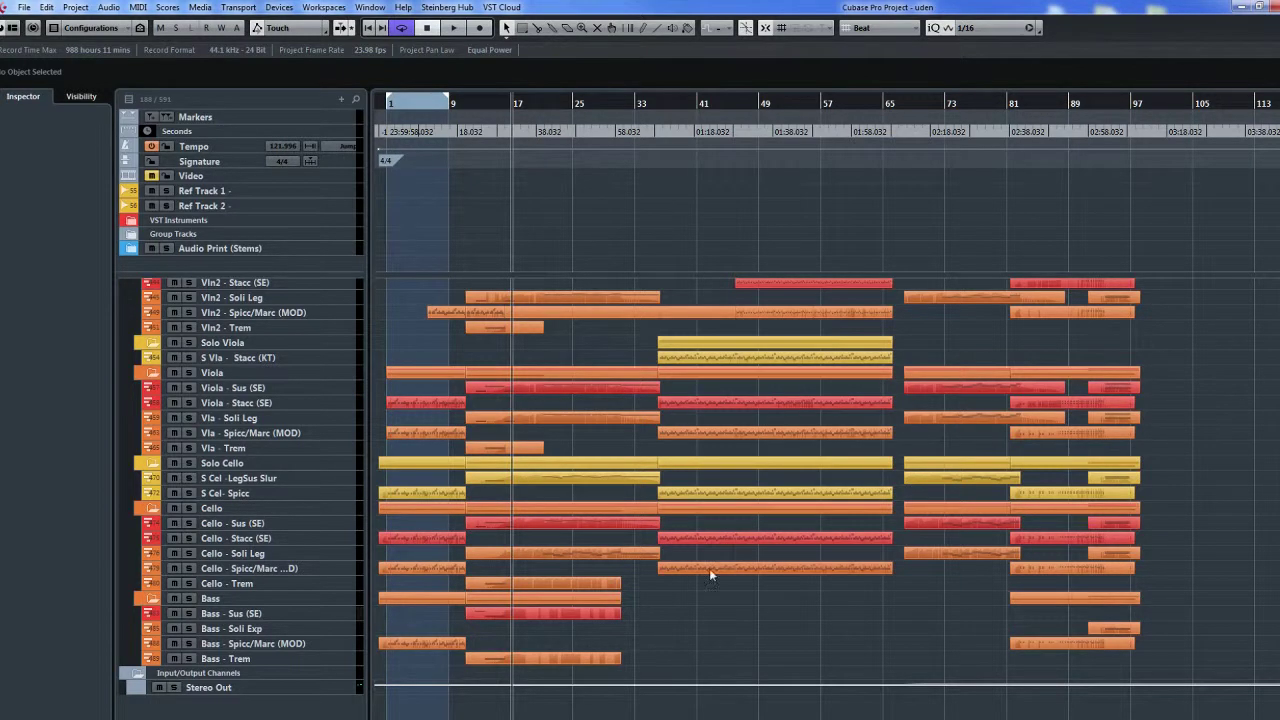
scroll(710, 560, up, 5)
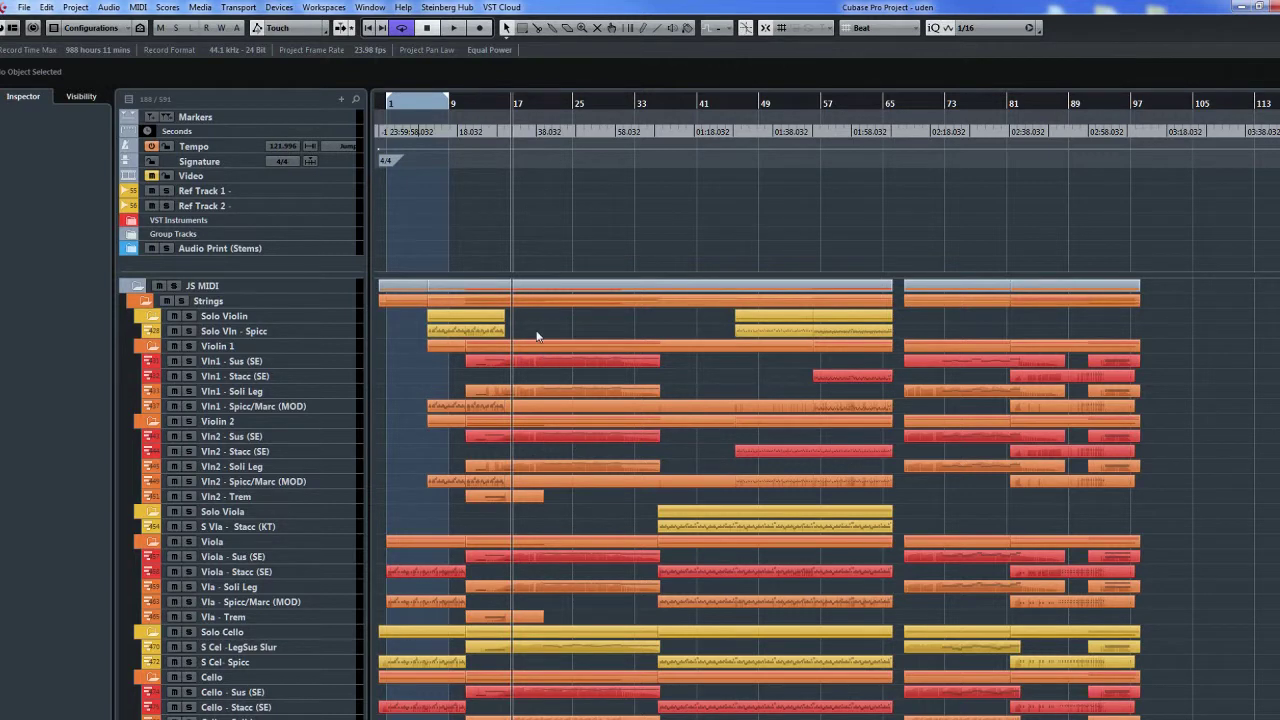
click(530, 366)
shift+click(539, 390)
shift+click(548, 436)
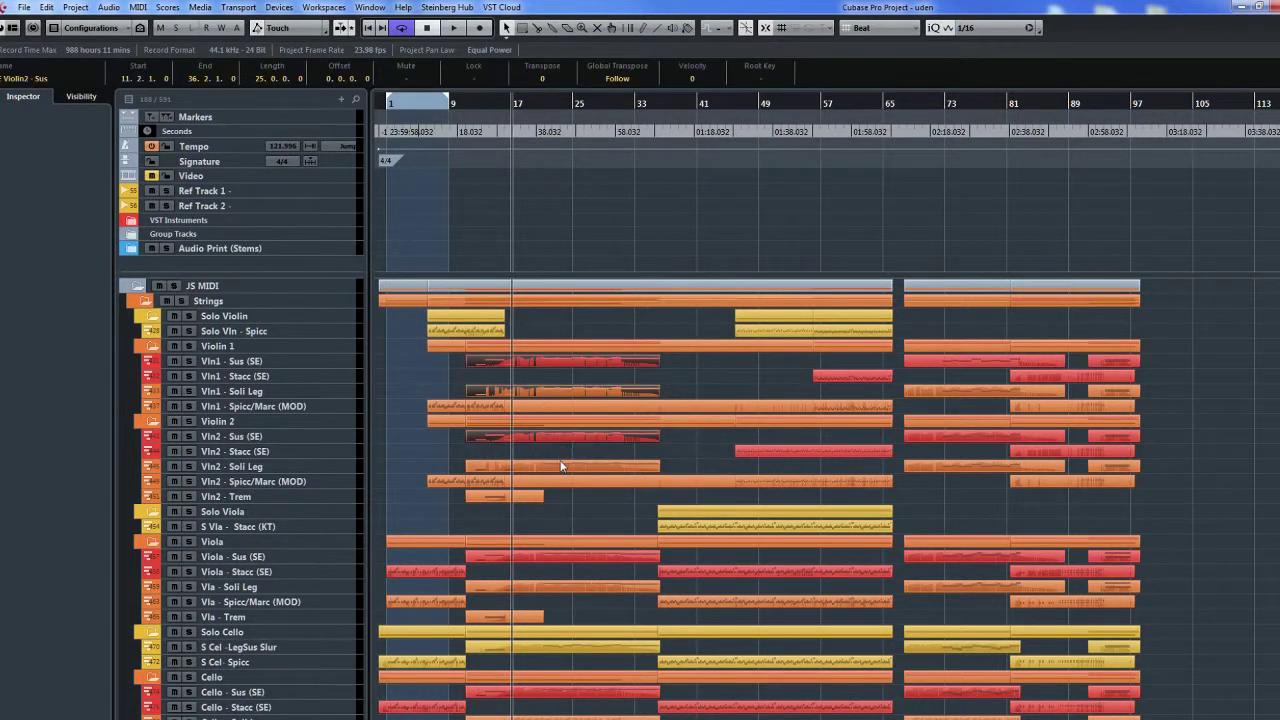
shift+click(555, 466)
shift+click(561, 557)
shift+click(565, 587)
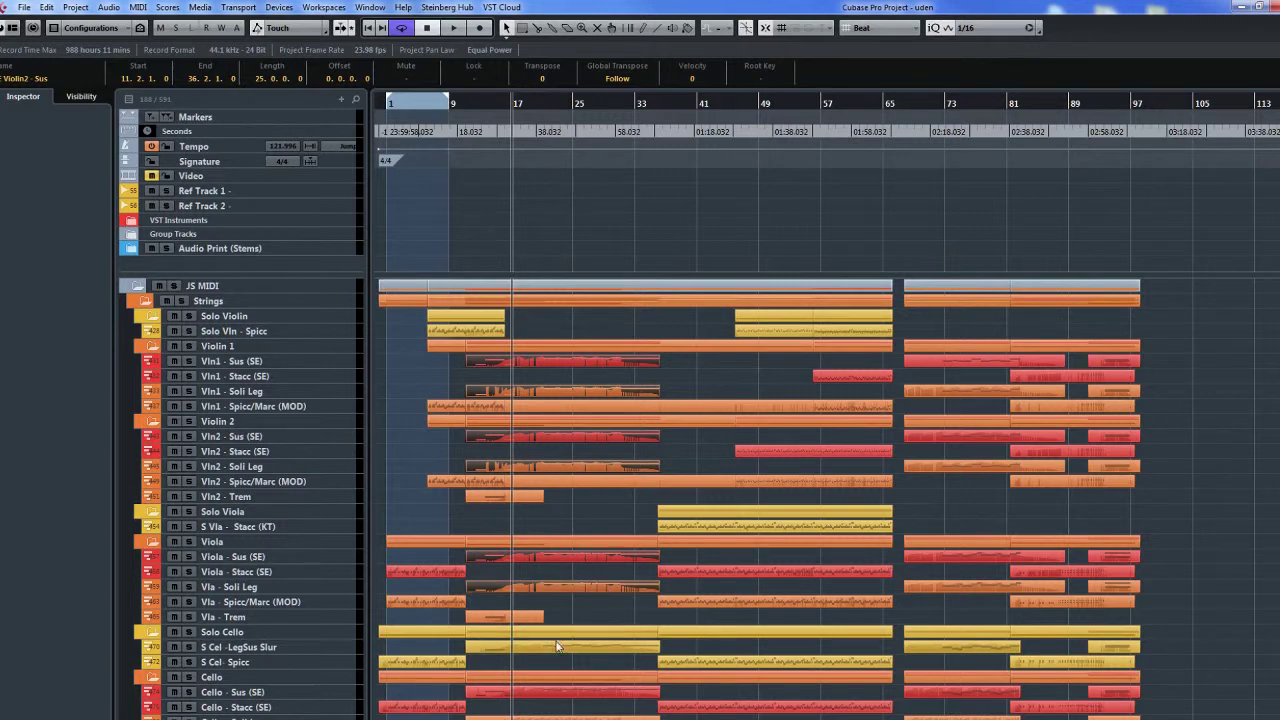
shift+click(560, 647)
Step: Add the Cello Sus, Cello Soli Leg, Cello Trem and Bass Sus parts, then play from bar 20
key(g)
scroll(553, 673, down, 3)
shift+click(538, 633)
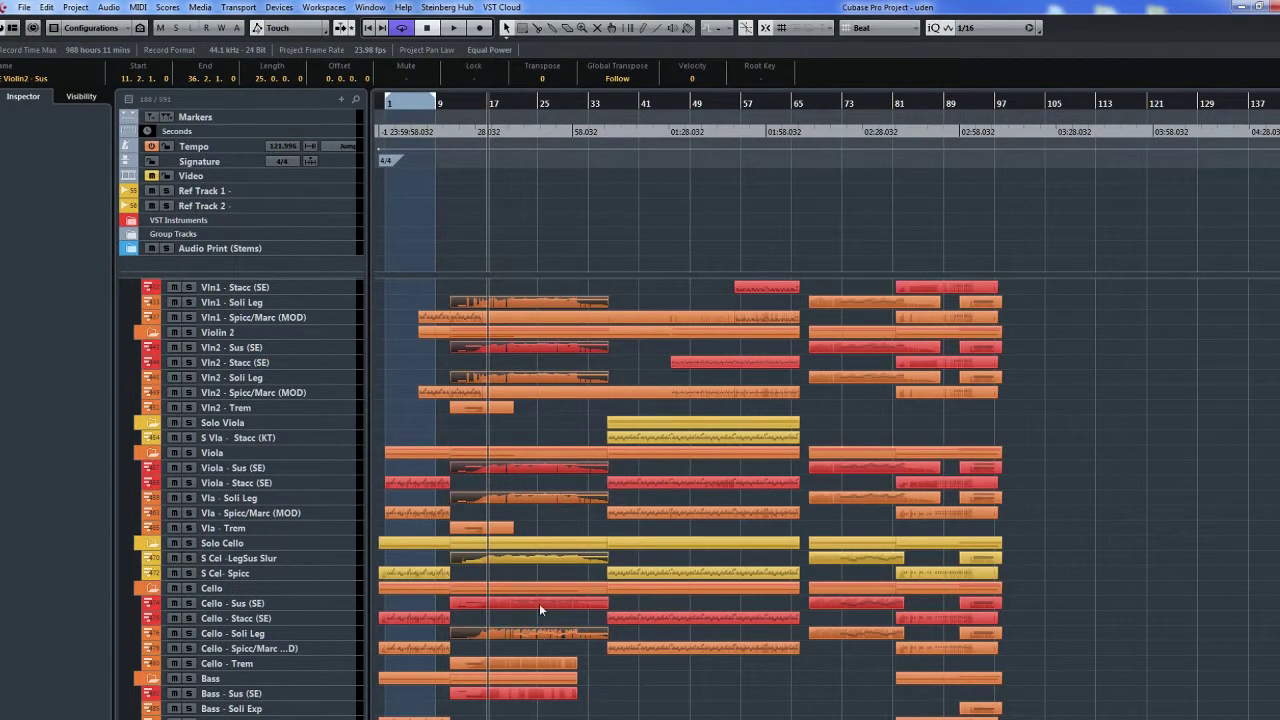
shift+click(540, 603)
shift+click(533, 667)
shift+click(537, 694)
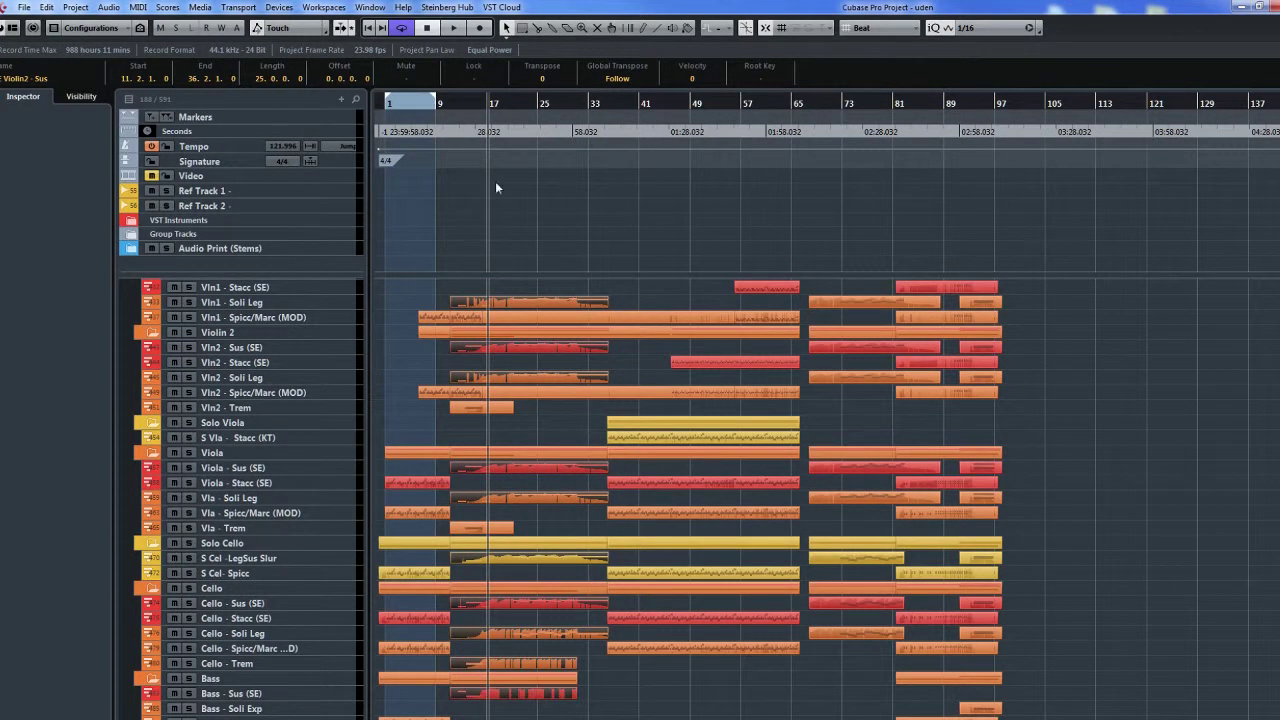
key(ctrl+shift+a)
click(504, 106)
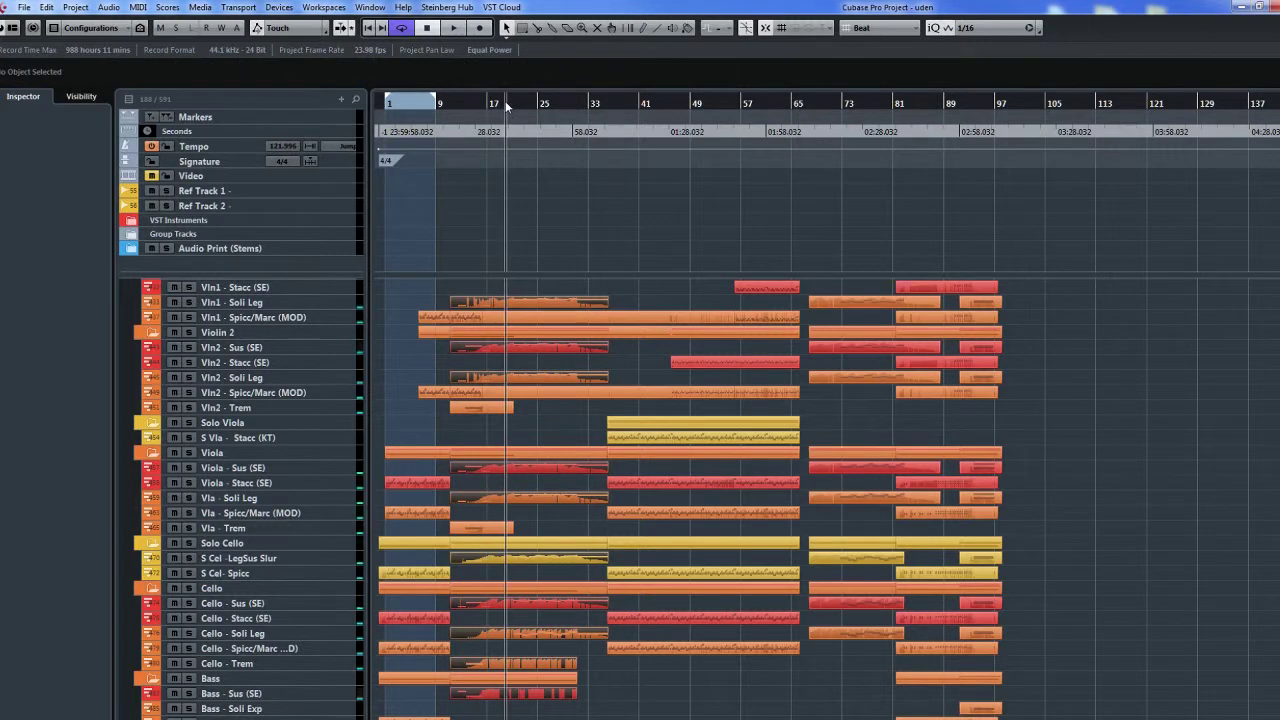
key(space)
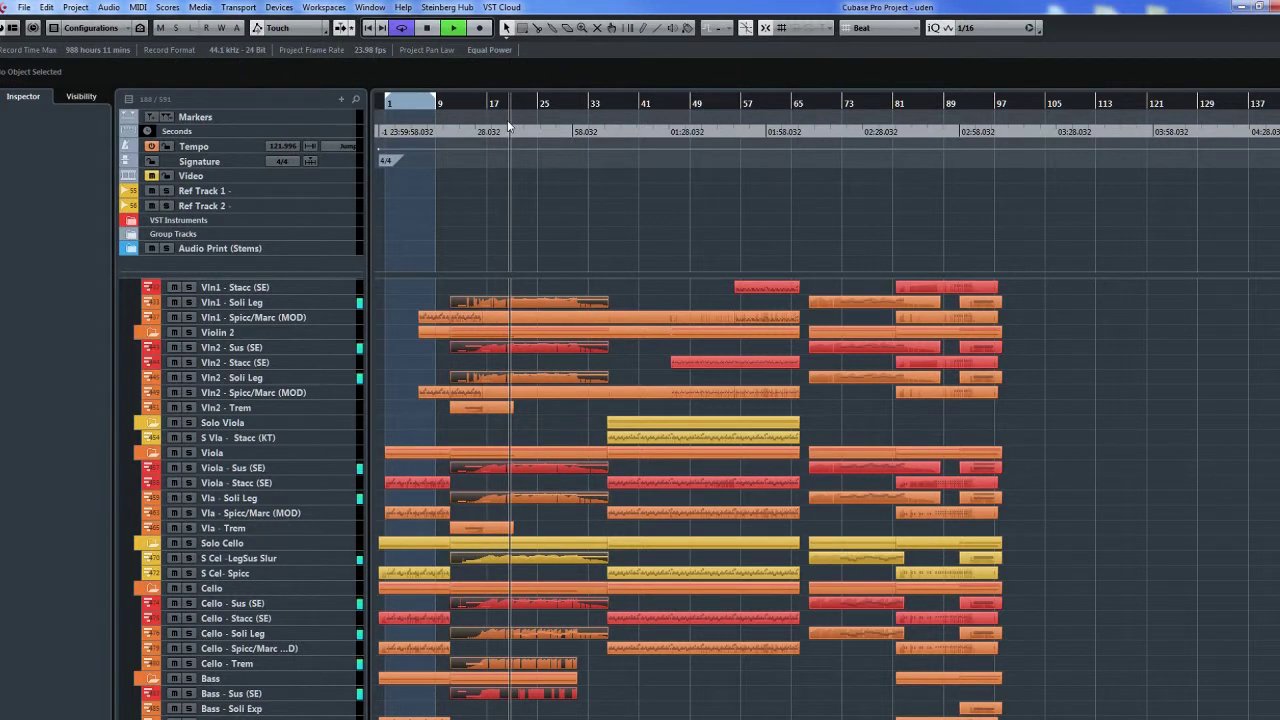
Step: Open the selected parts in the Key Editor and cycle through the SE Violin2 - Sus parts
double_click(567, 302)
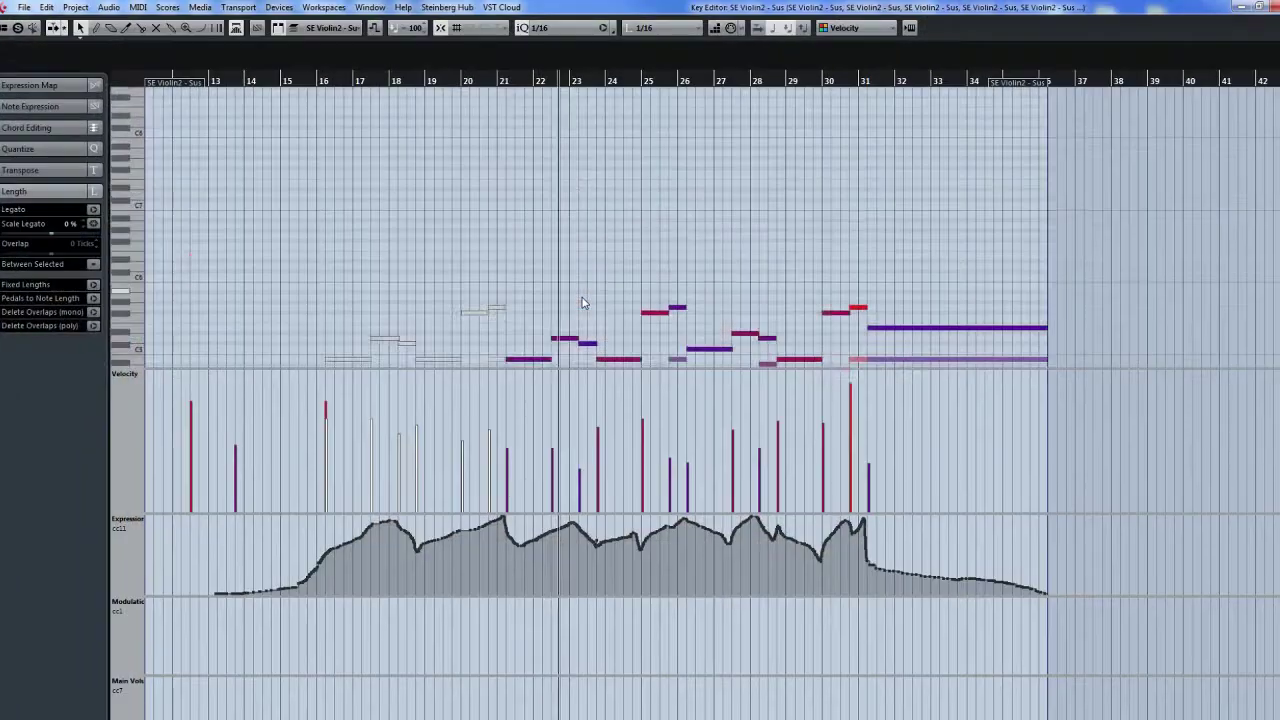
scroll(584, 302, down, 2)
click(352, 28)
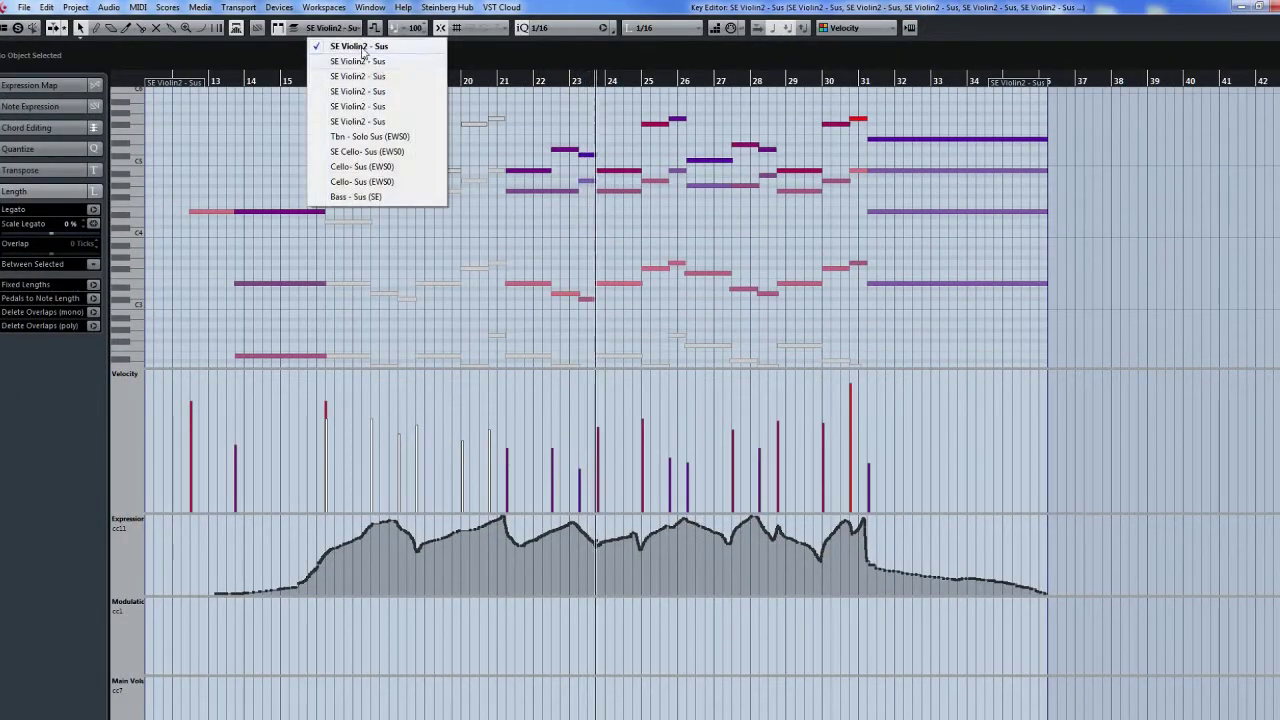
click(371, 62)
click(352, 28)
click(347, 43)
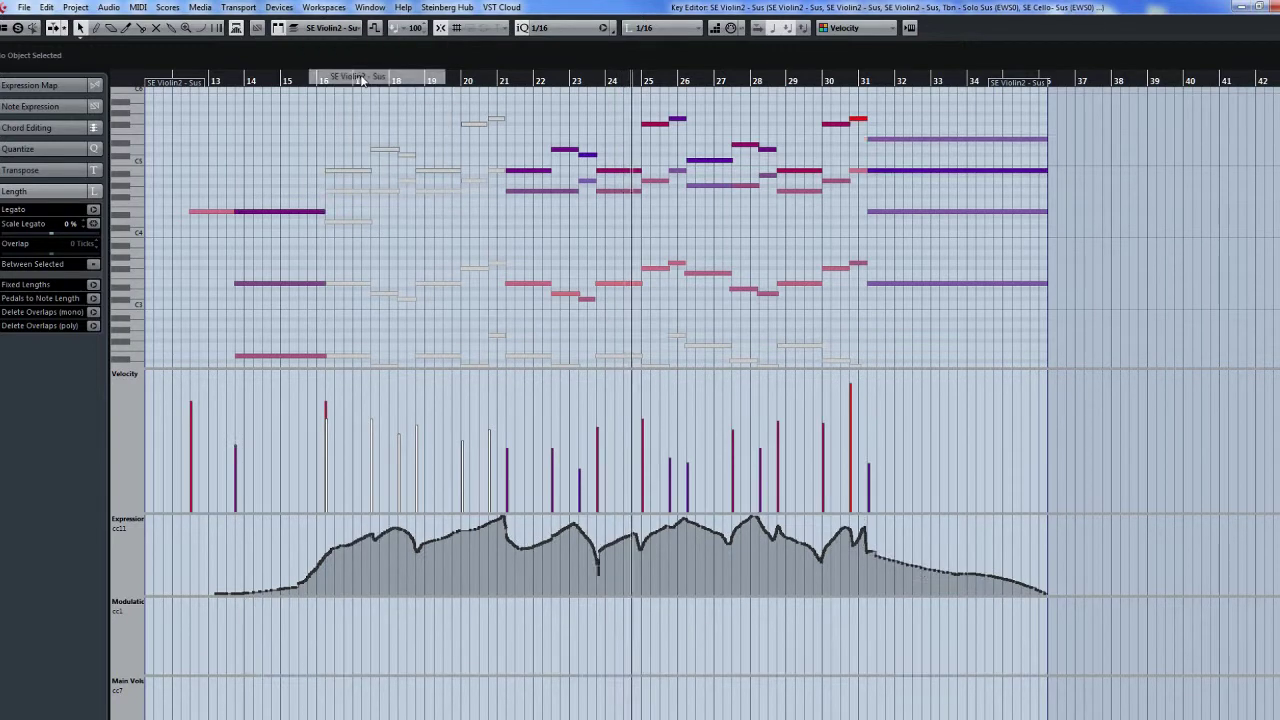
click(347, 28)
click(357, 91)
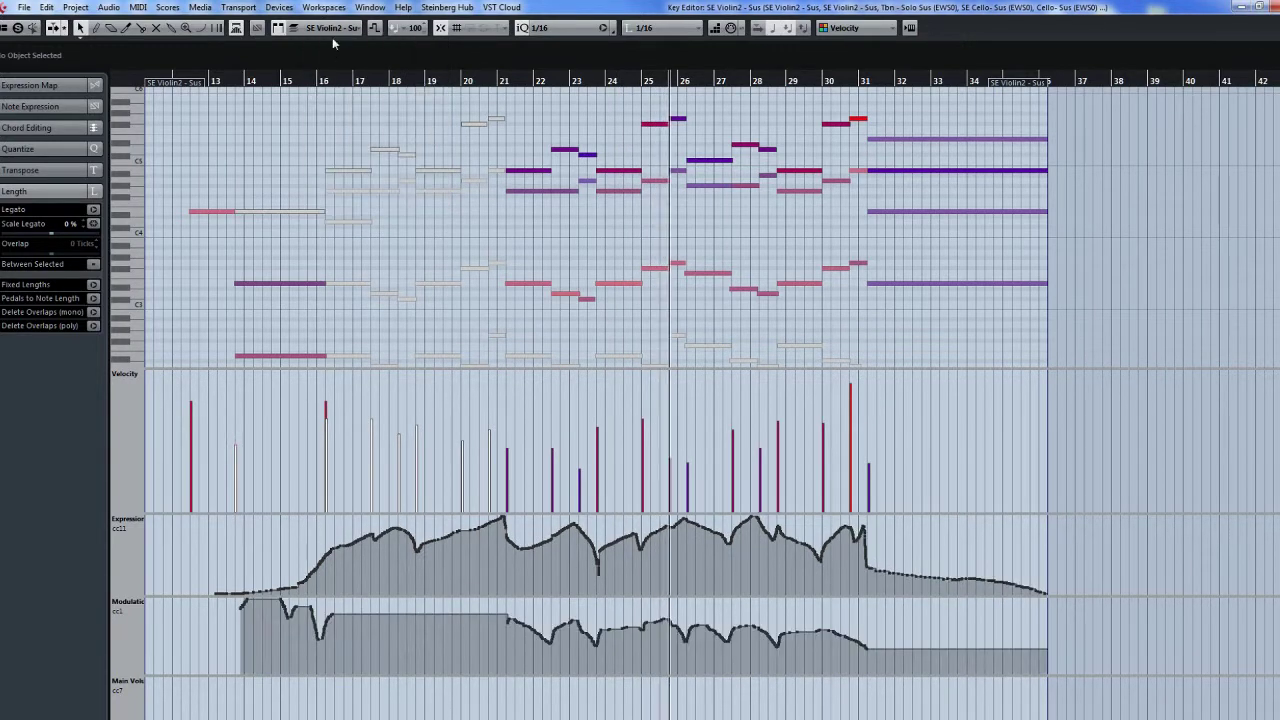
click(334, 28)
click(338, 47)
click(334, 28)
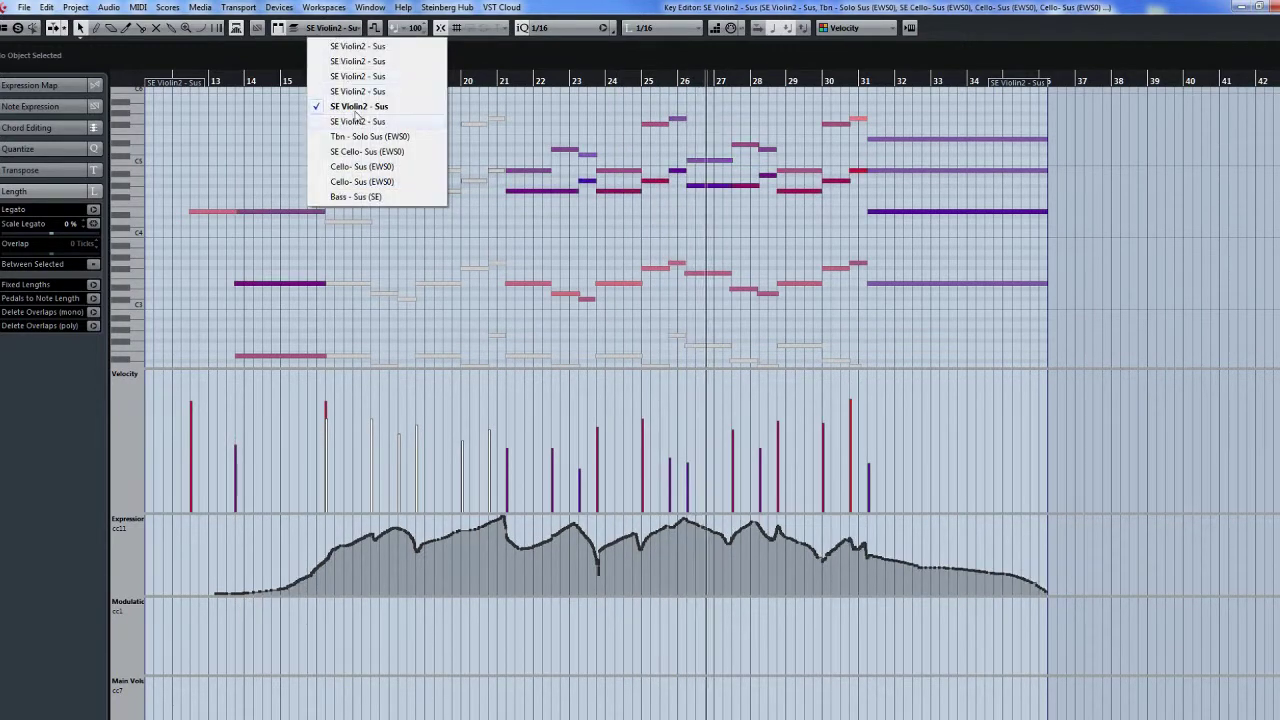
click(352, 121)
Step: Switch via Tbn - Solo Sus and SE Cello- Sus to Cello- Sus (EWS0), positioned at bar 21
click(345, 28)
click(342, 137)
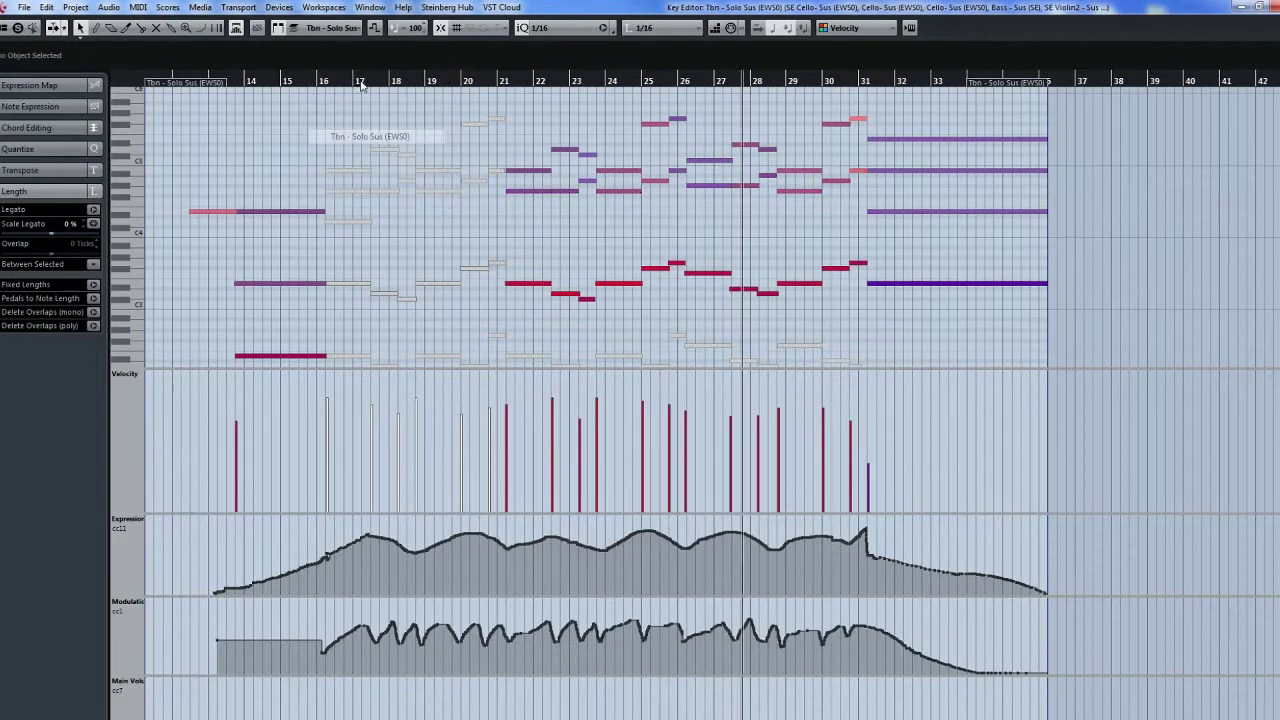
click(347, 28)
click(342, 152)
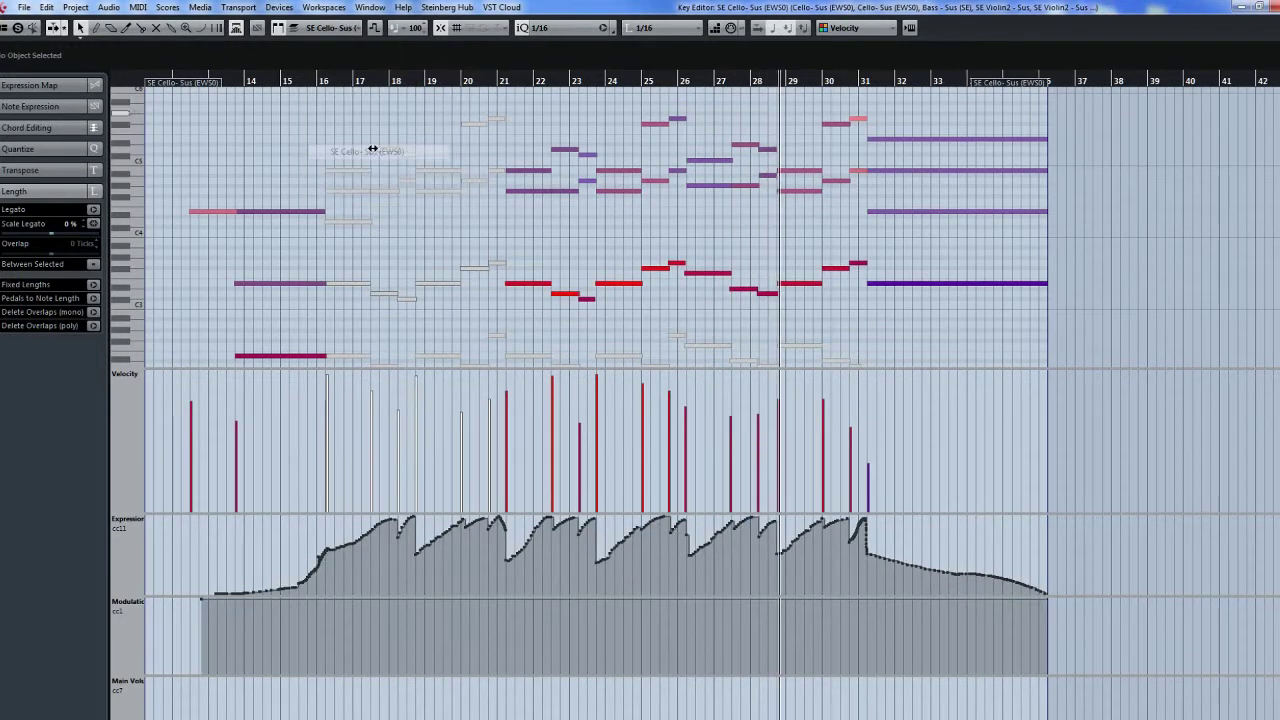
click(338, 28)
click(364, 181)
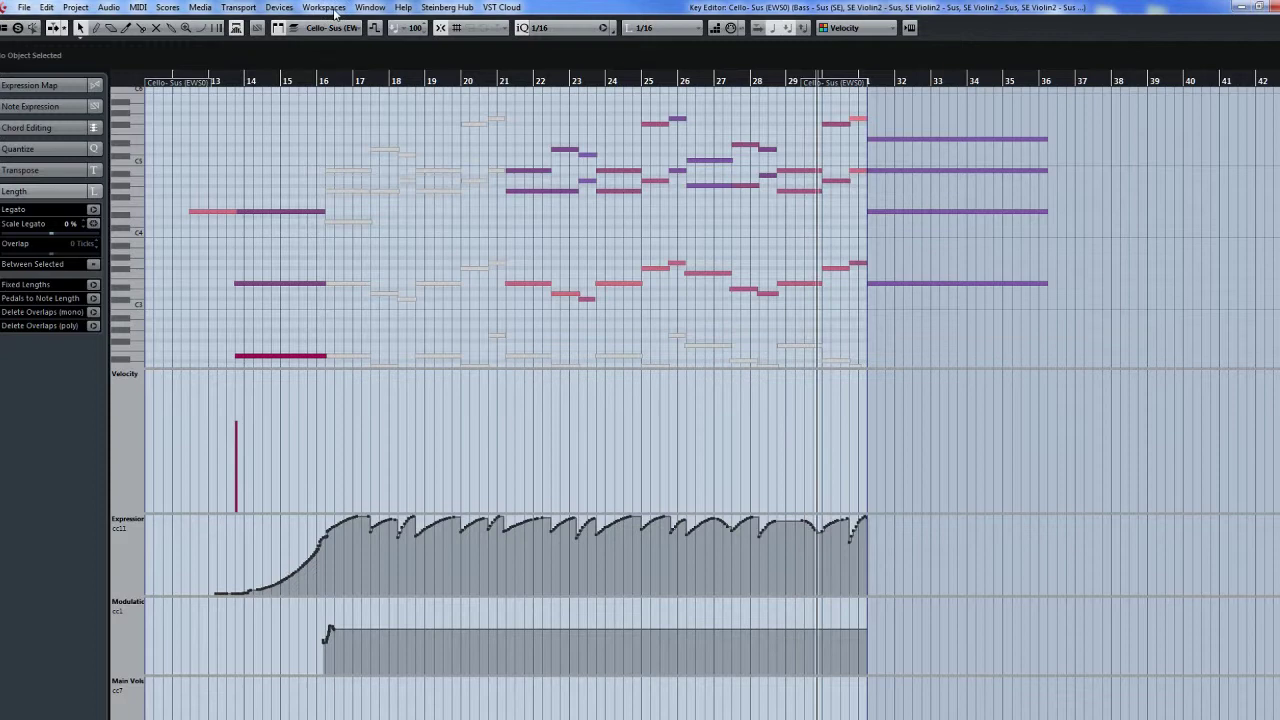
click(338, 28)
click(350, 166)
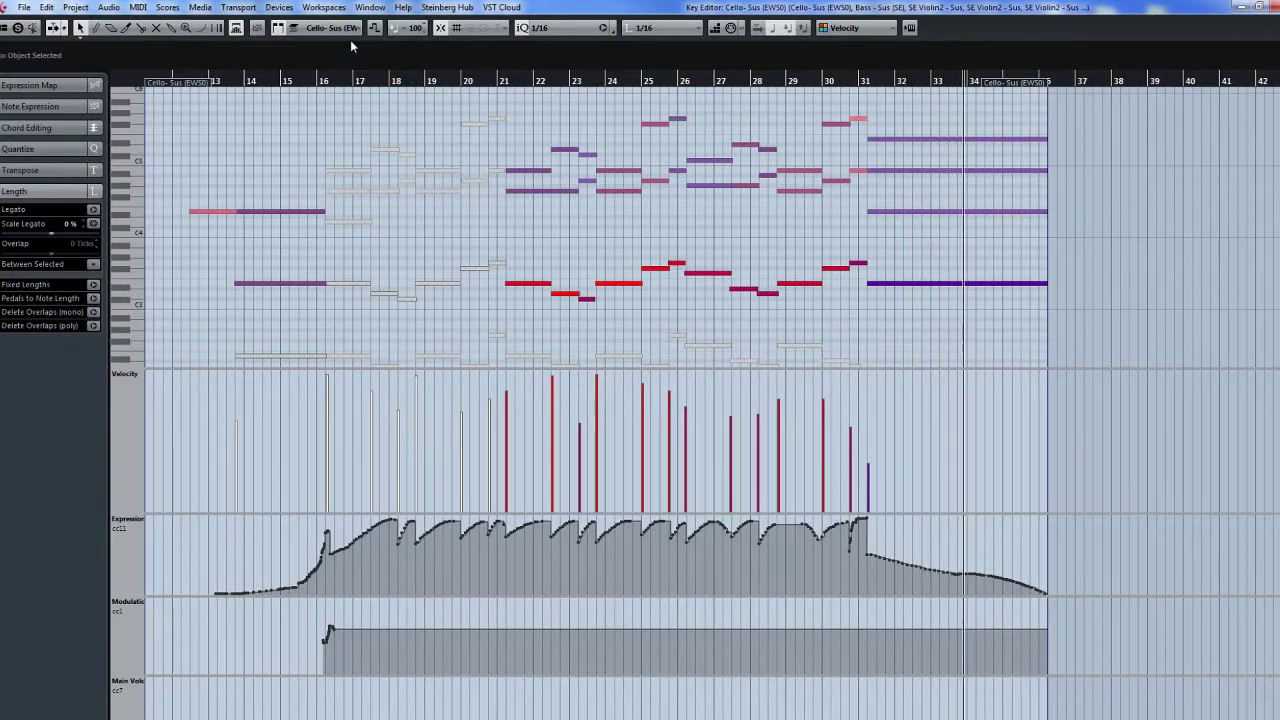
click(508, 84)
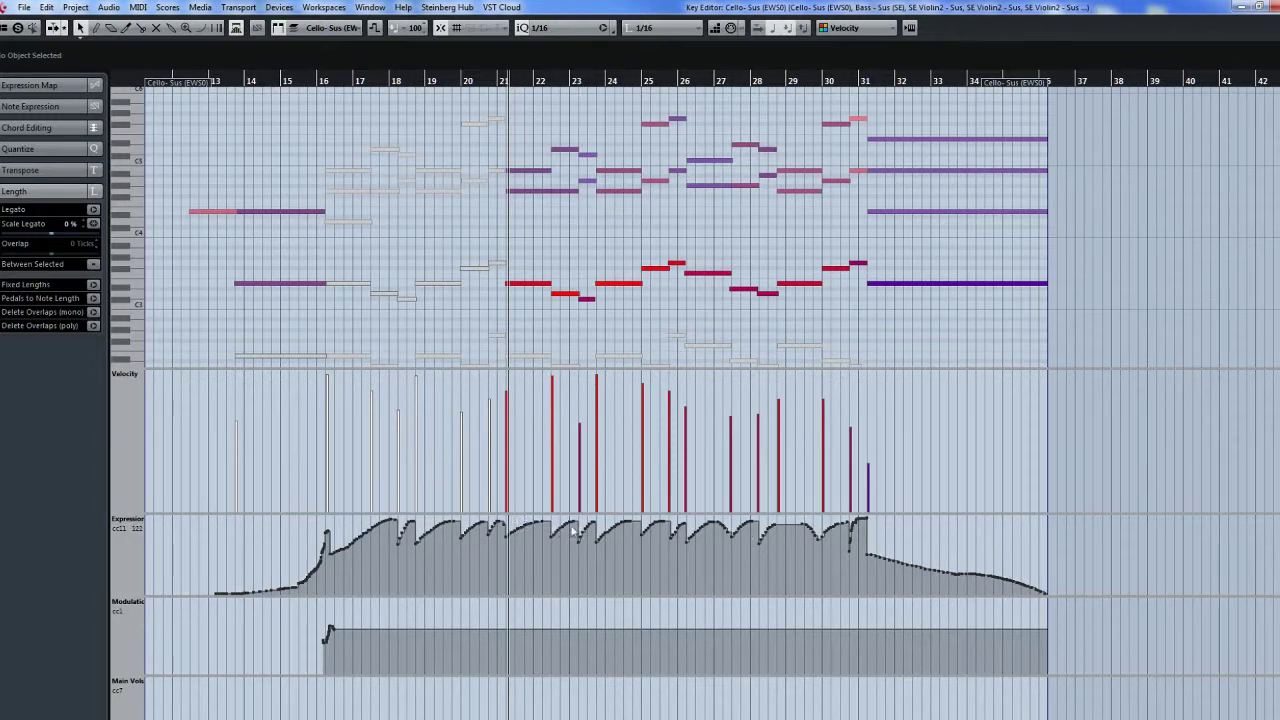
Step: On the SE Violin2 - Sus part, scale the Expression curve down from bar 21 to the part end
click(330, 27)
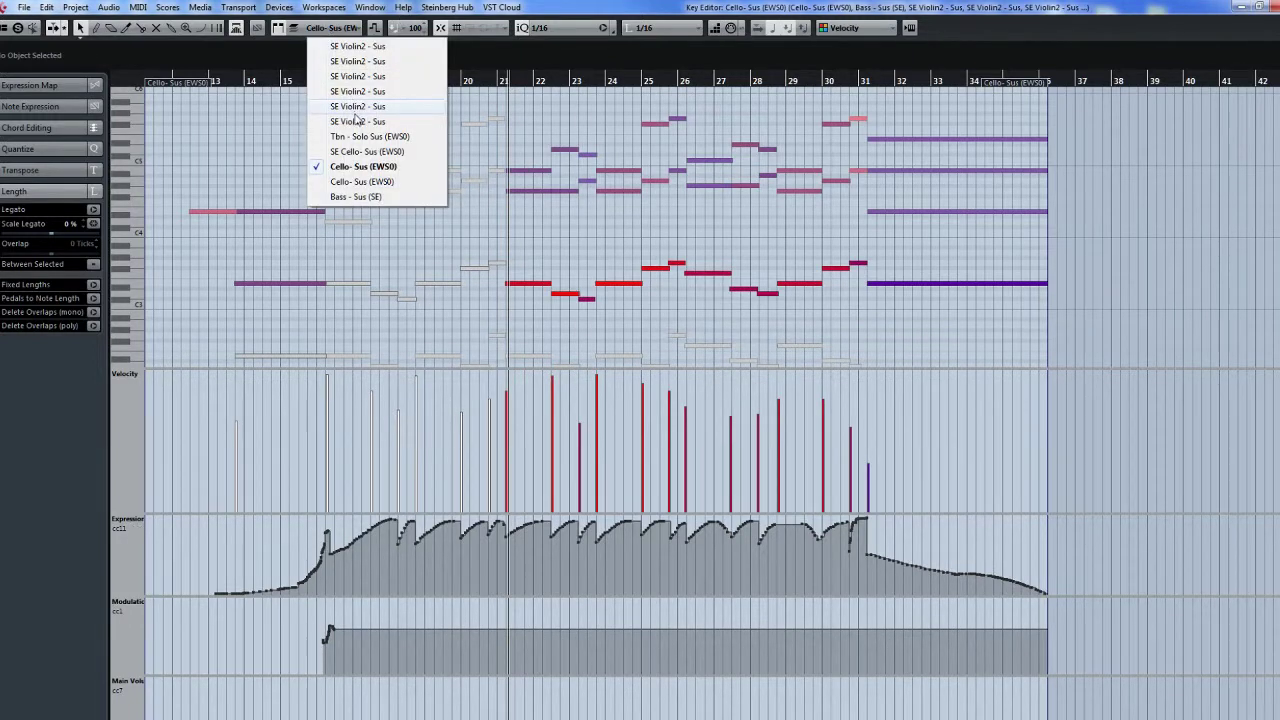
click(360, 46)
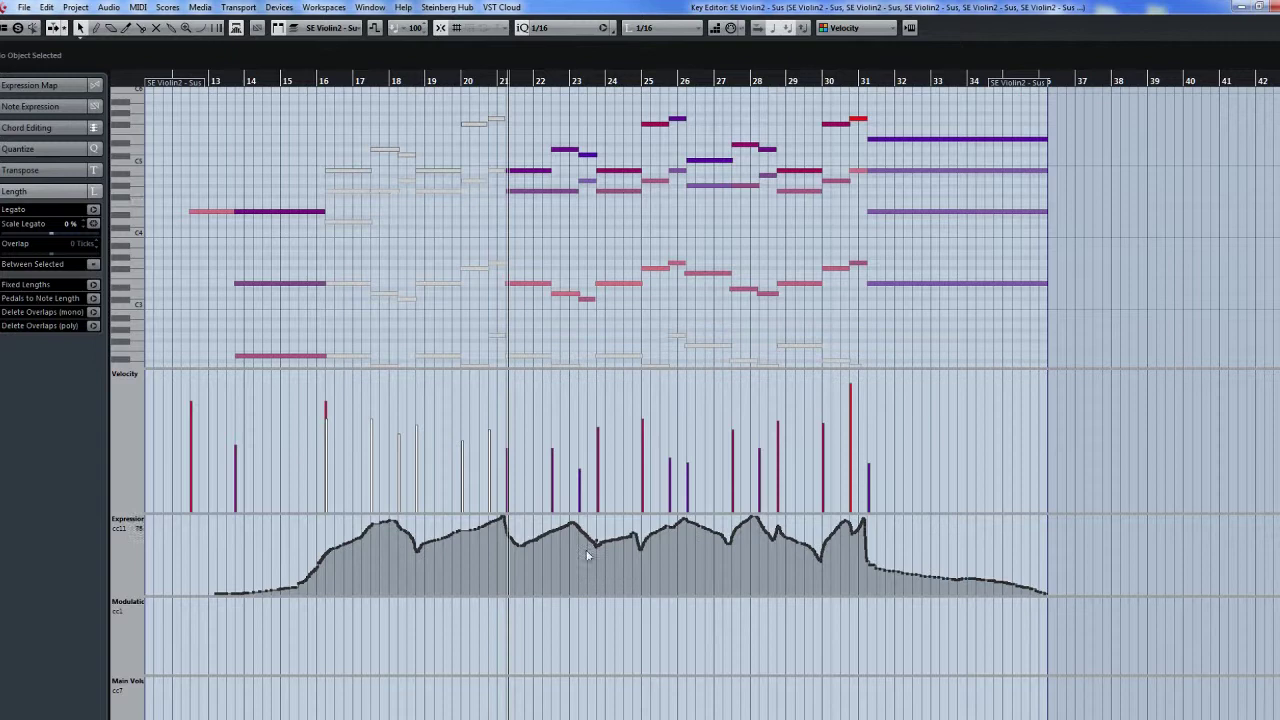
drag(508, 580, 1030, 545)
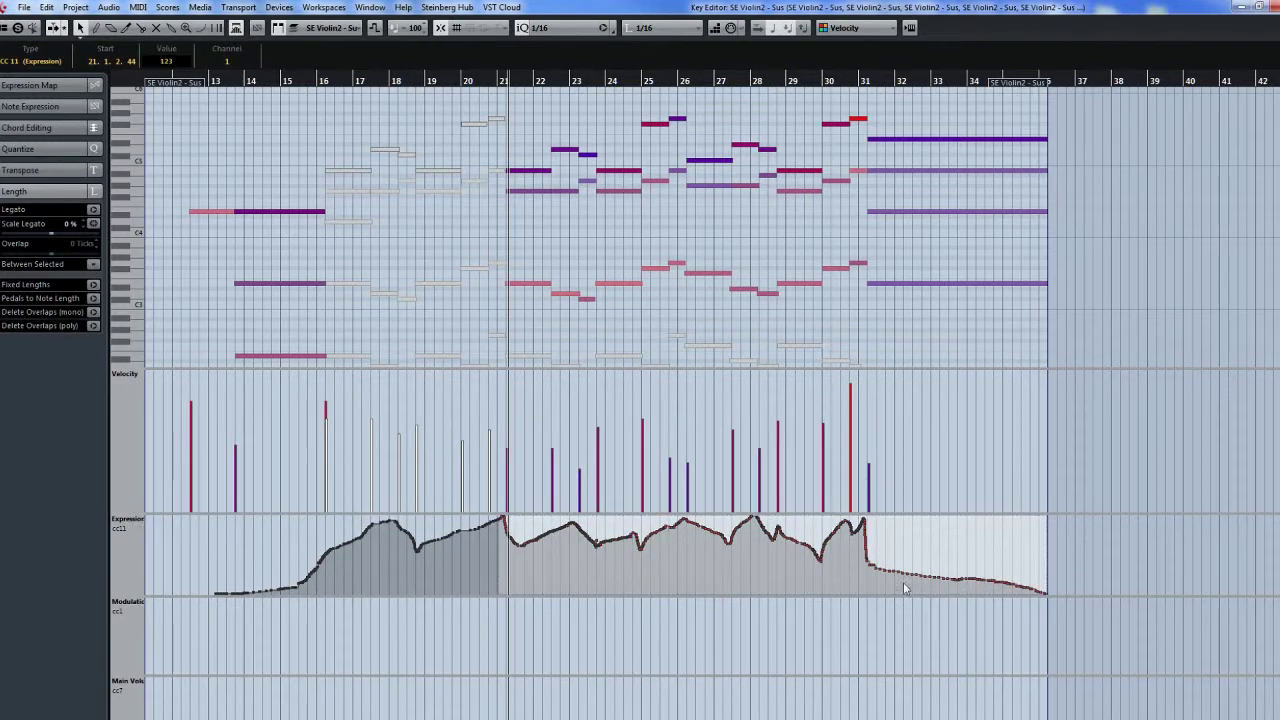
drag(775, 521, 744, 553)
mouse_move(743, 535)
Step: Clear the Expression selection and switch to another SE Violin2 - Sus part
click(338, 36)
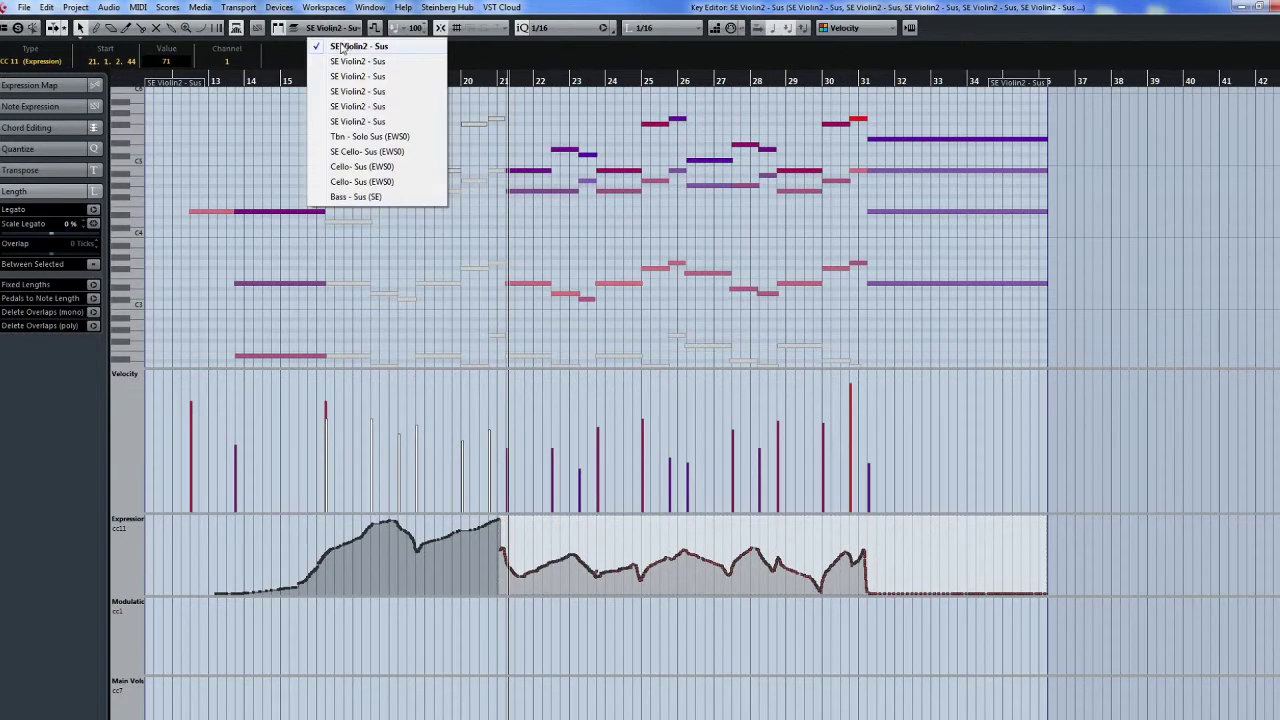
click(360, 60)
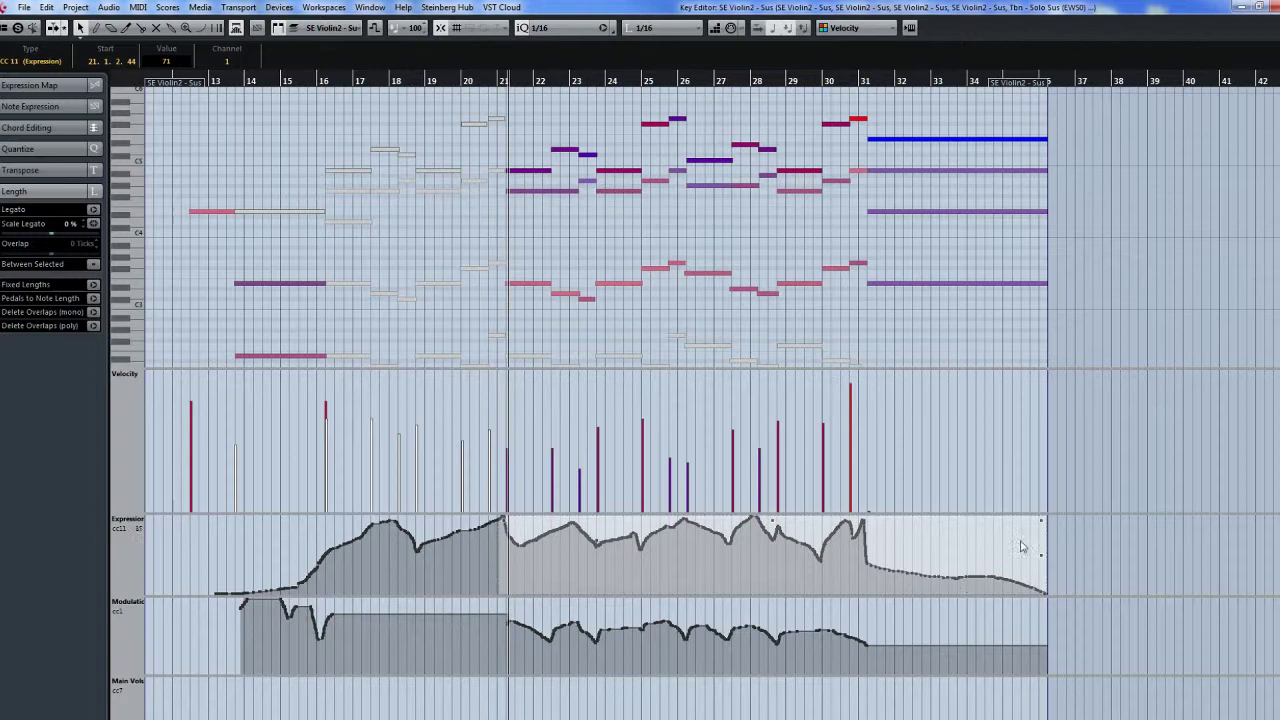
click(1063, 537)
drag(1078, 522, 1078, 556)
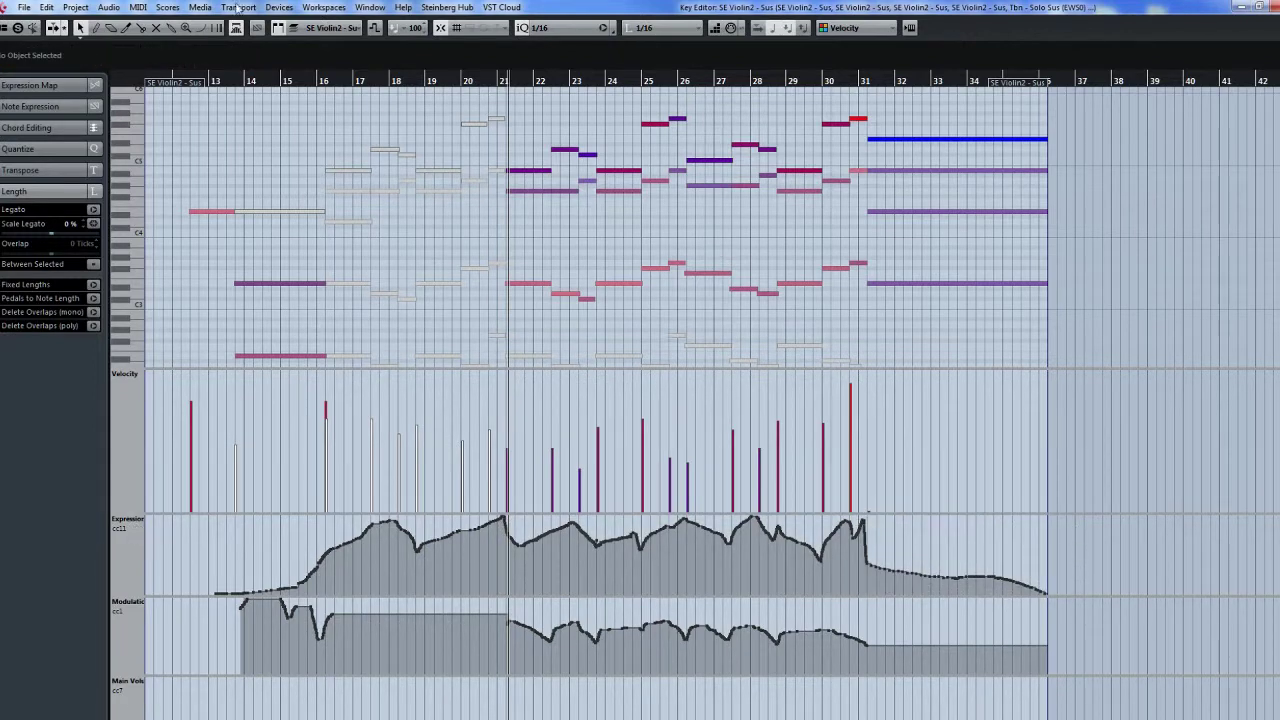
click(296, 26)
click(325, 48)
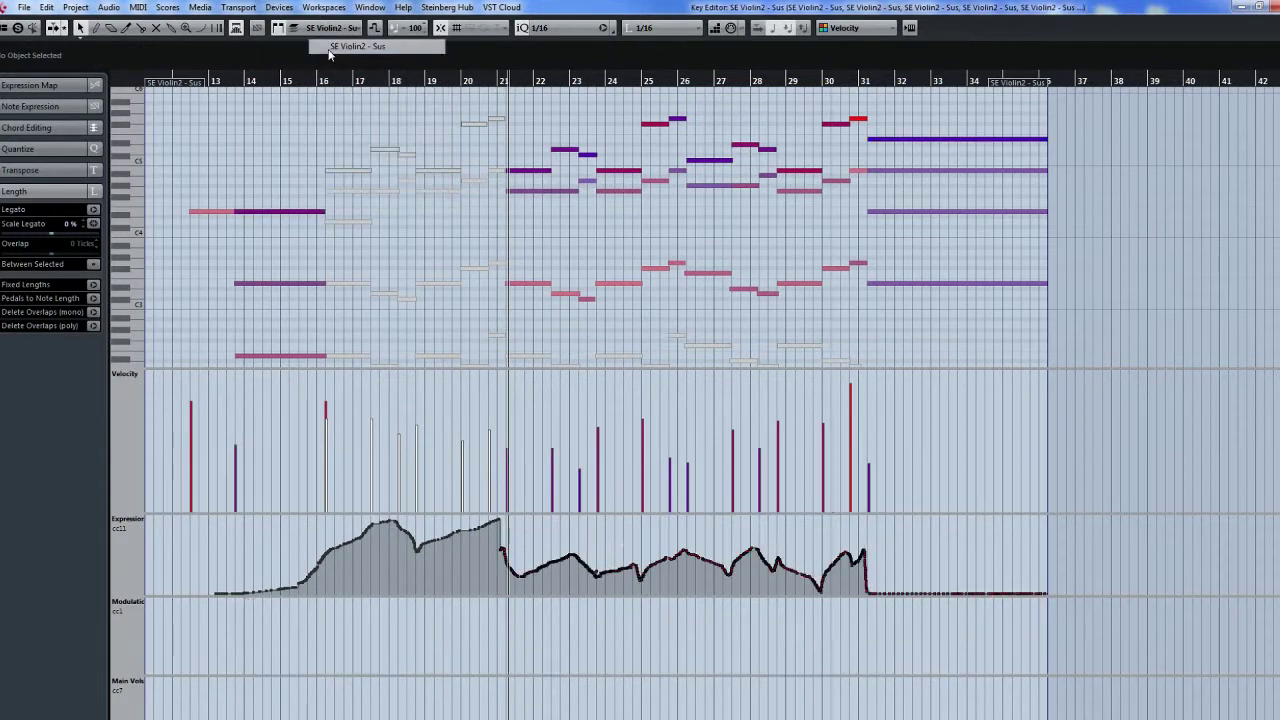
Step: Set the locators to span the right-hand violin part's notes with P, then deselect them
key(ctrl+a)
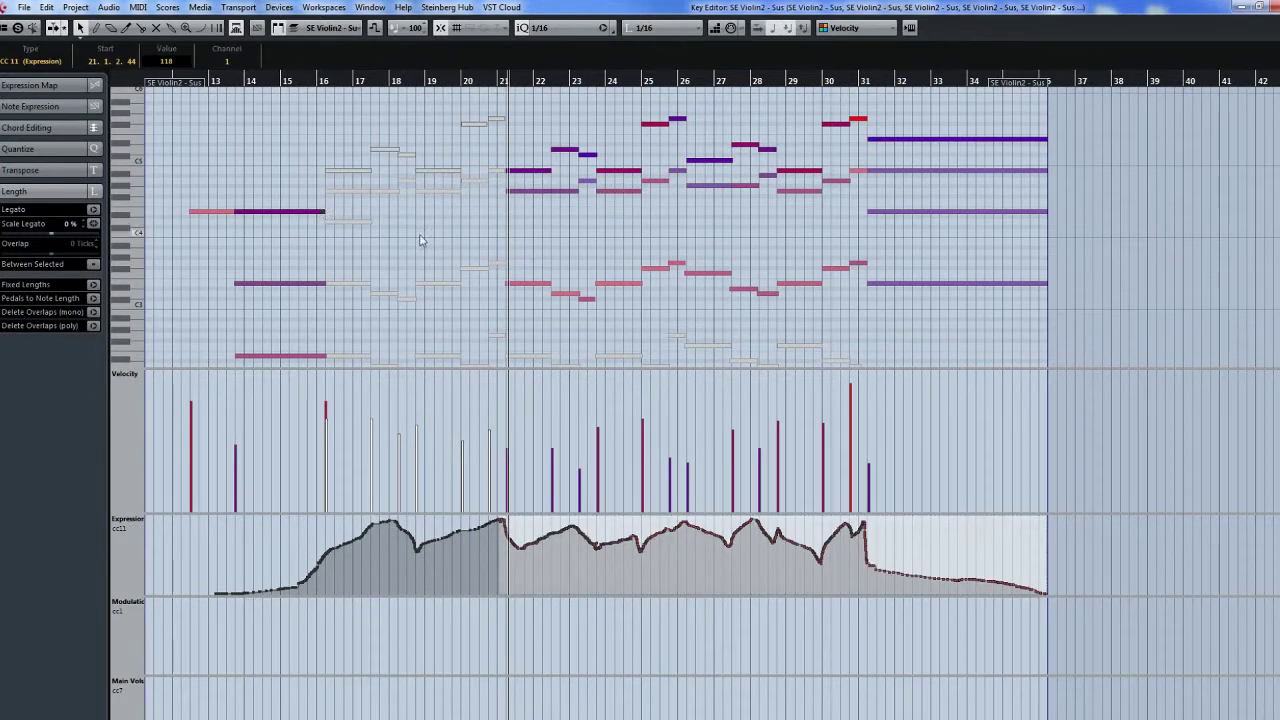
click(500, 127)
scroll(1100, 300, down, 1)
key(ctrl+a)
scroll(1062, 261, up, 2)
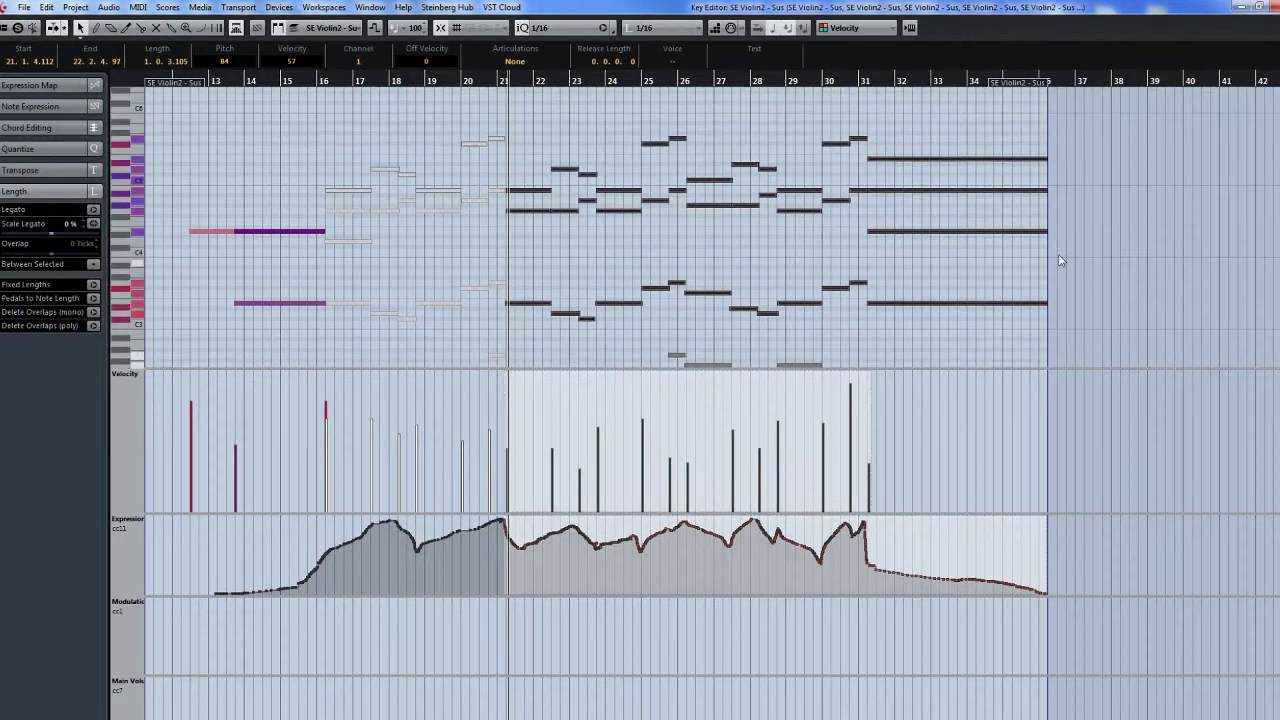
scroll(1081, 238, up, 1)
key(p)
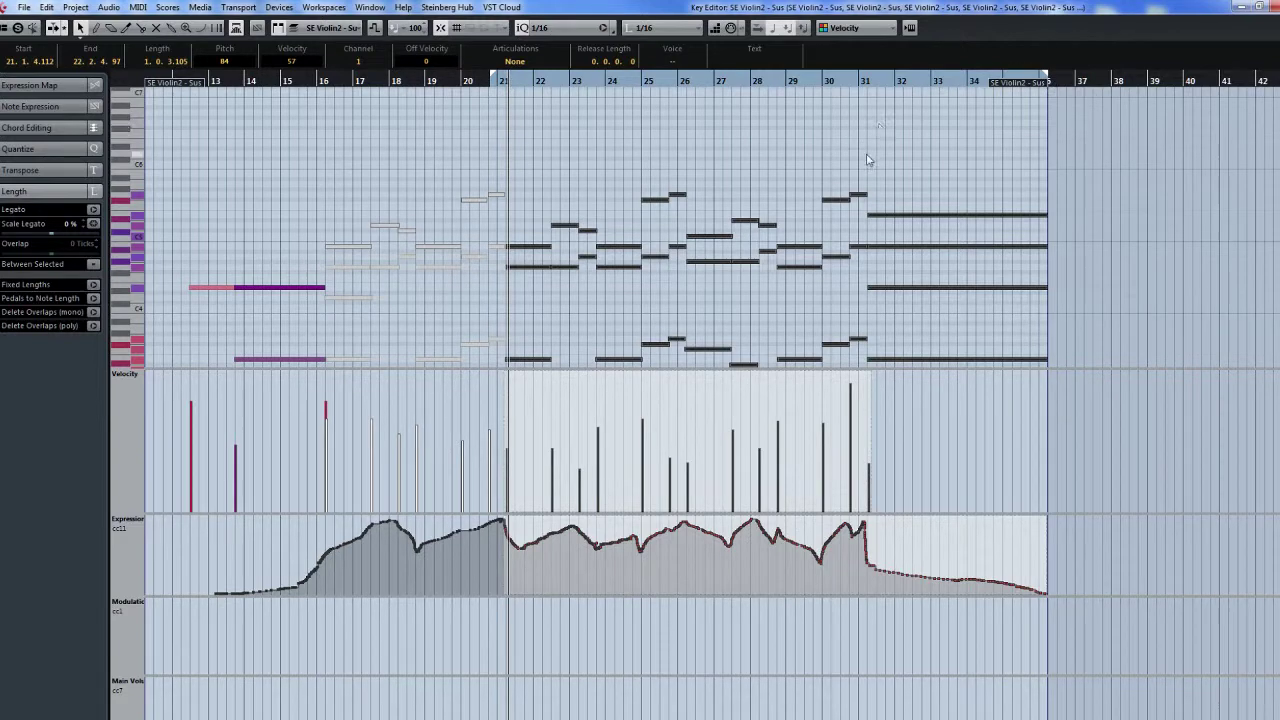
click(793, 158)
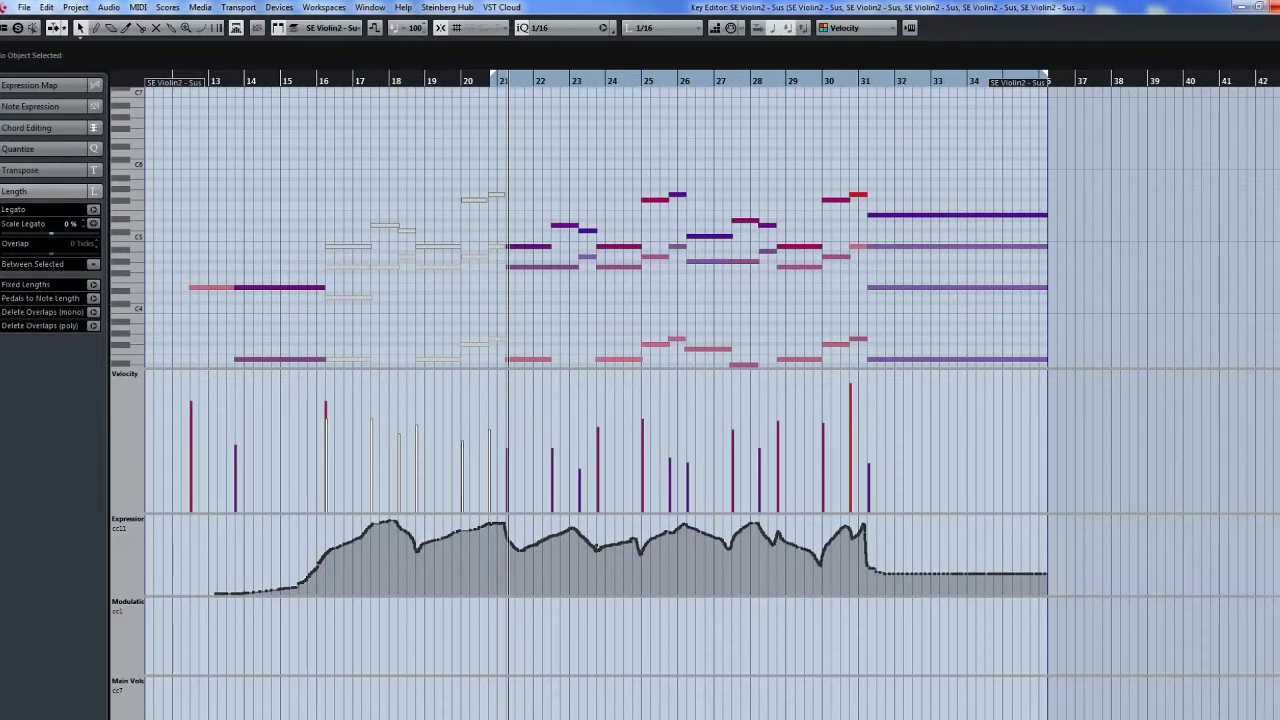
Step: Play back from bar 21 and return the project position to bar 21
key(space)
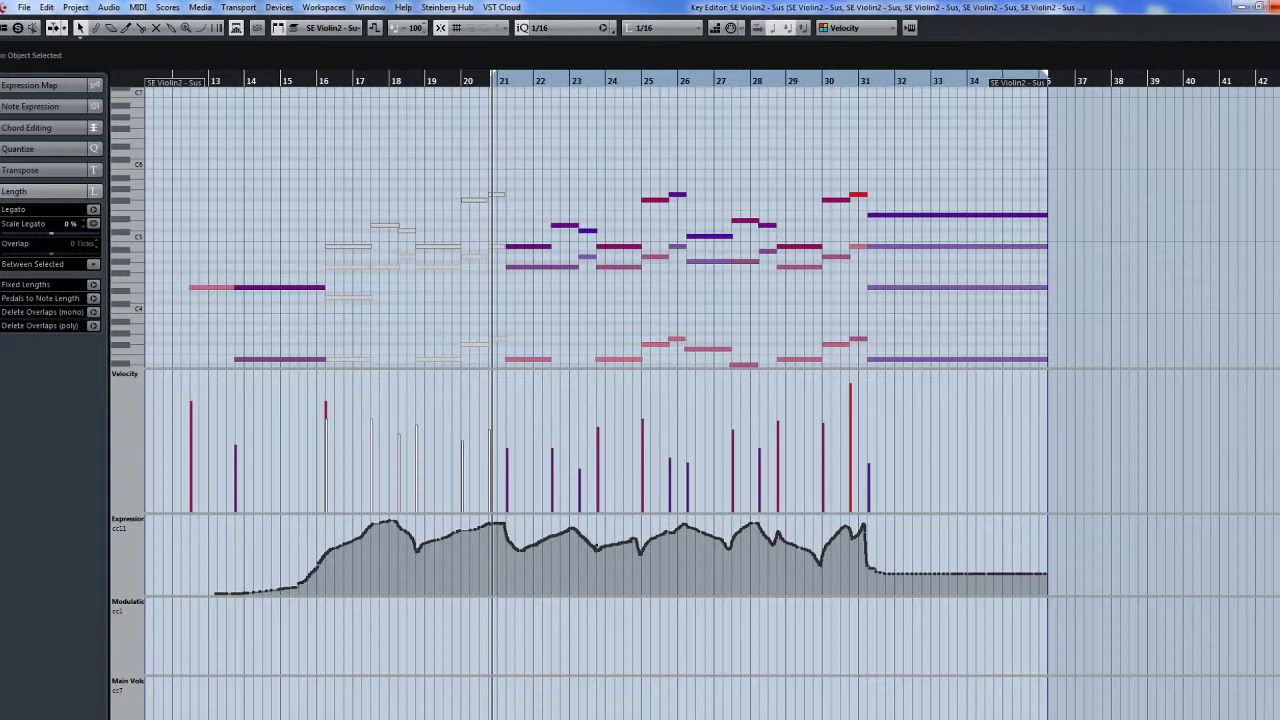
key(space)
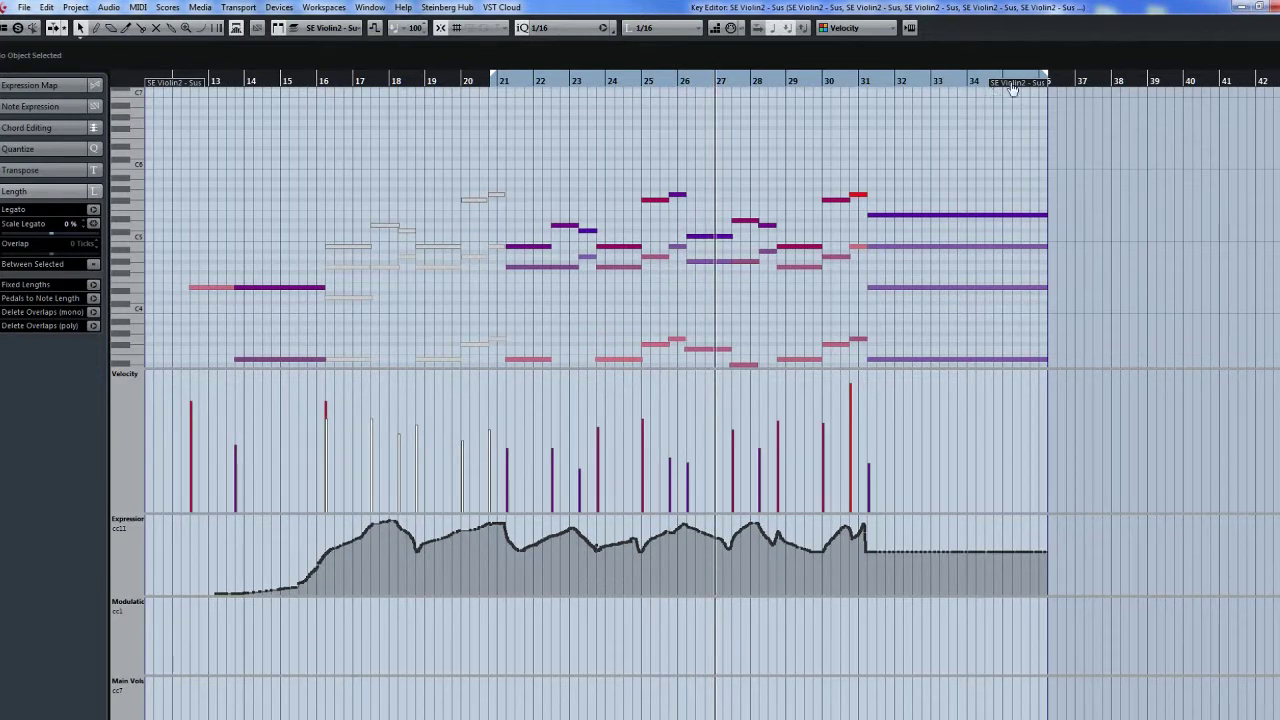
click(493, 87)
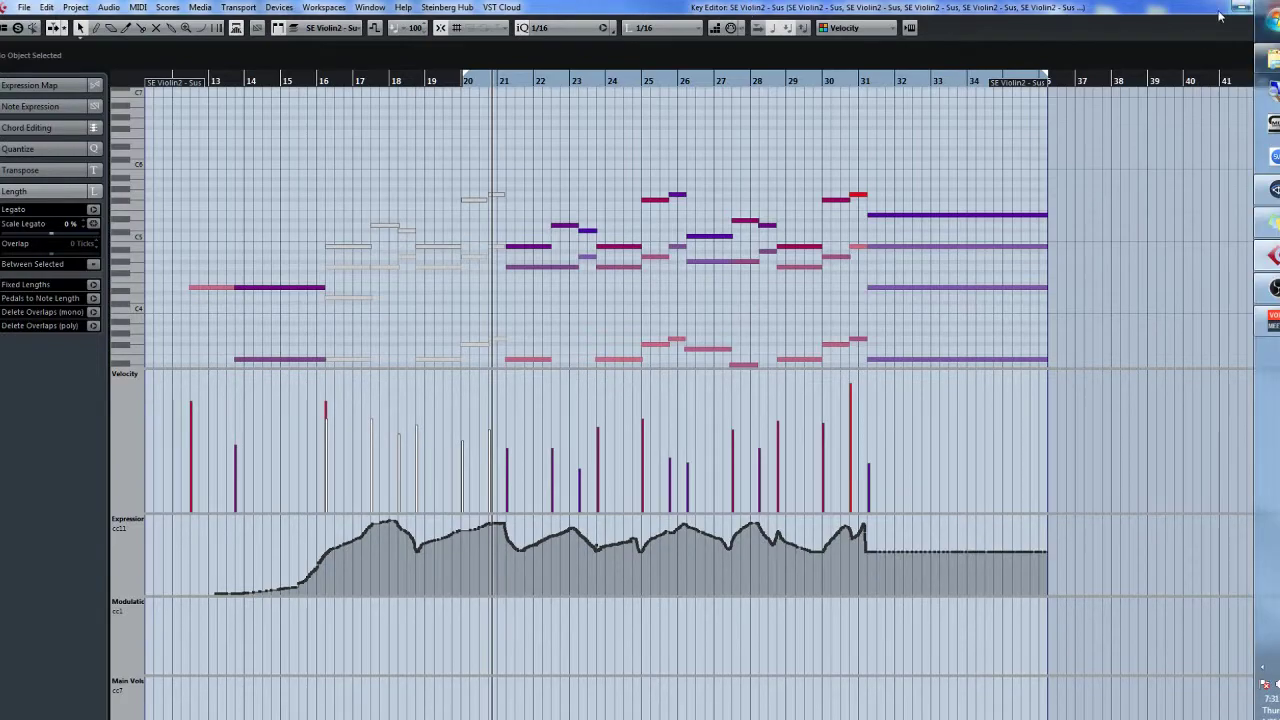
Step: Return to the project window and play the cycle range once to check it
click(1268, 6)
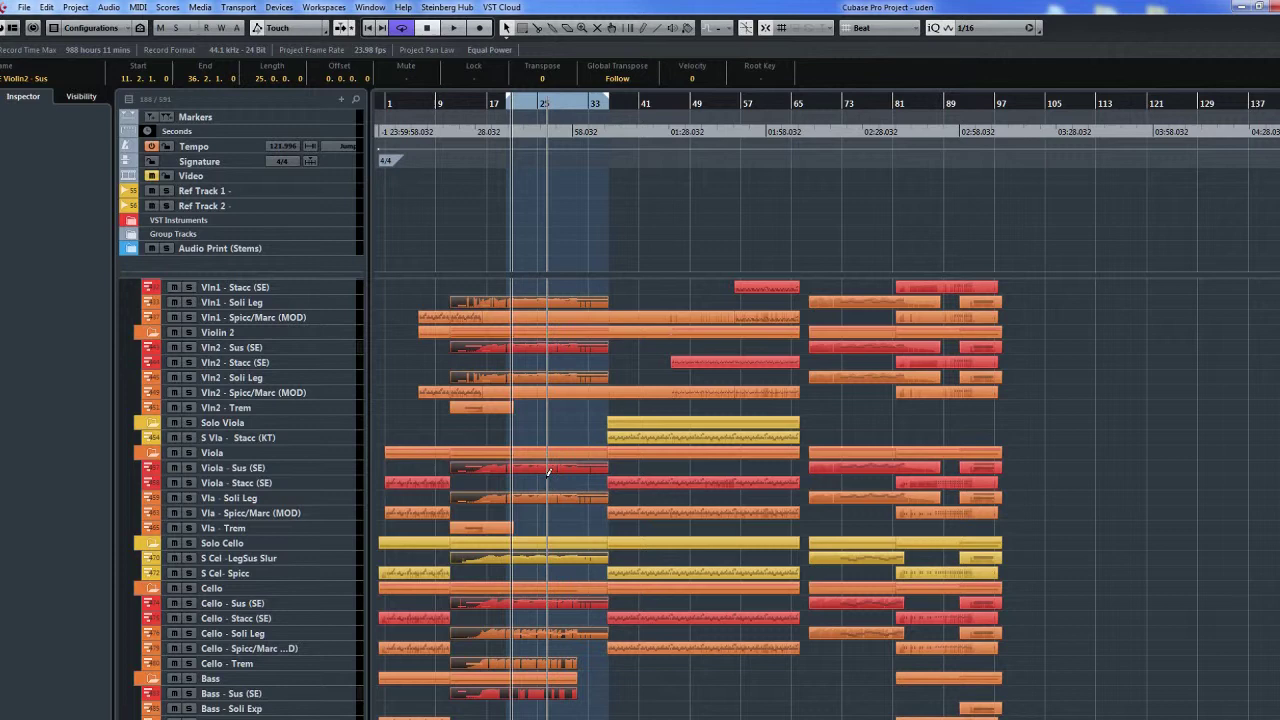
key(space)
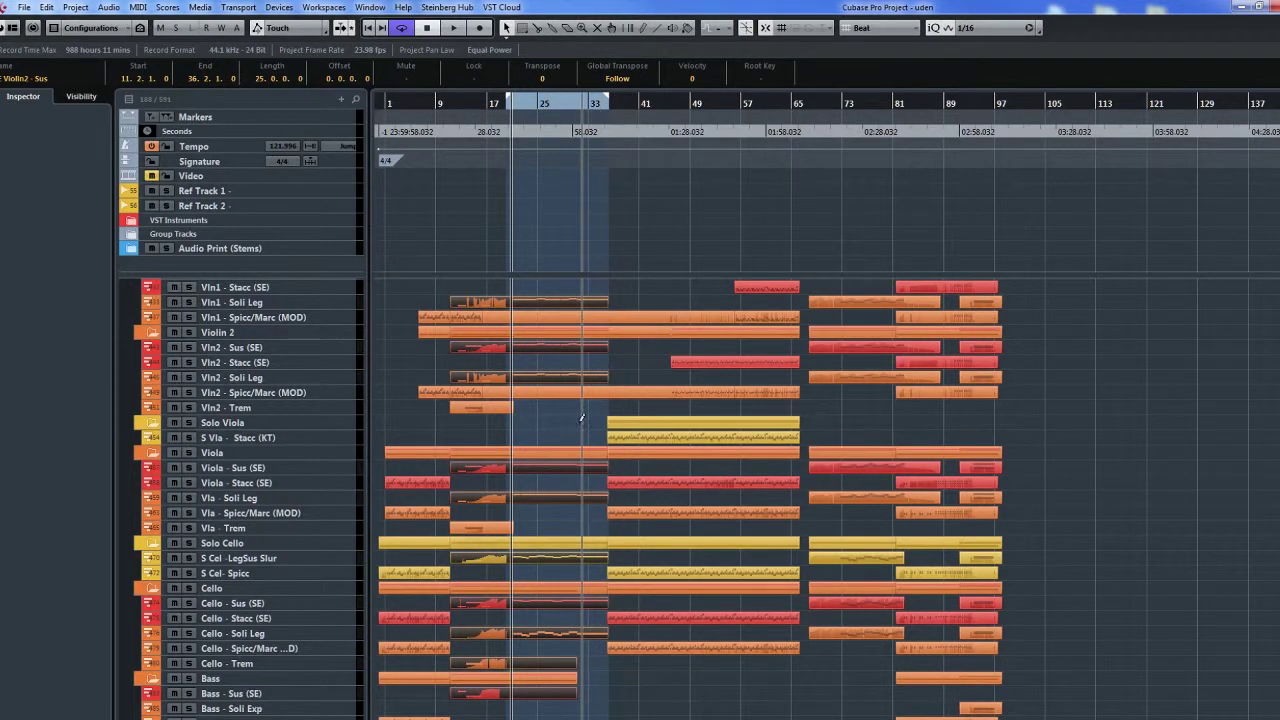
key(space)
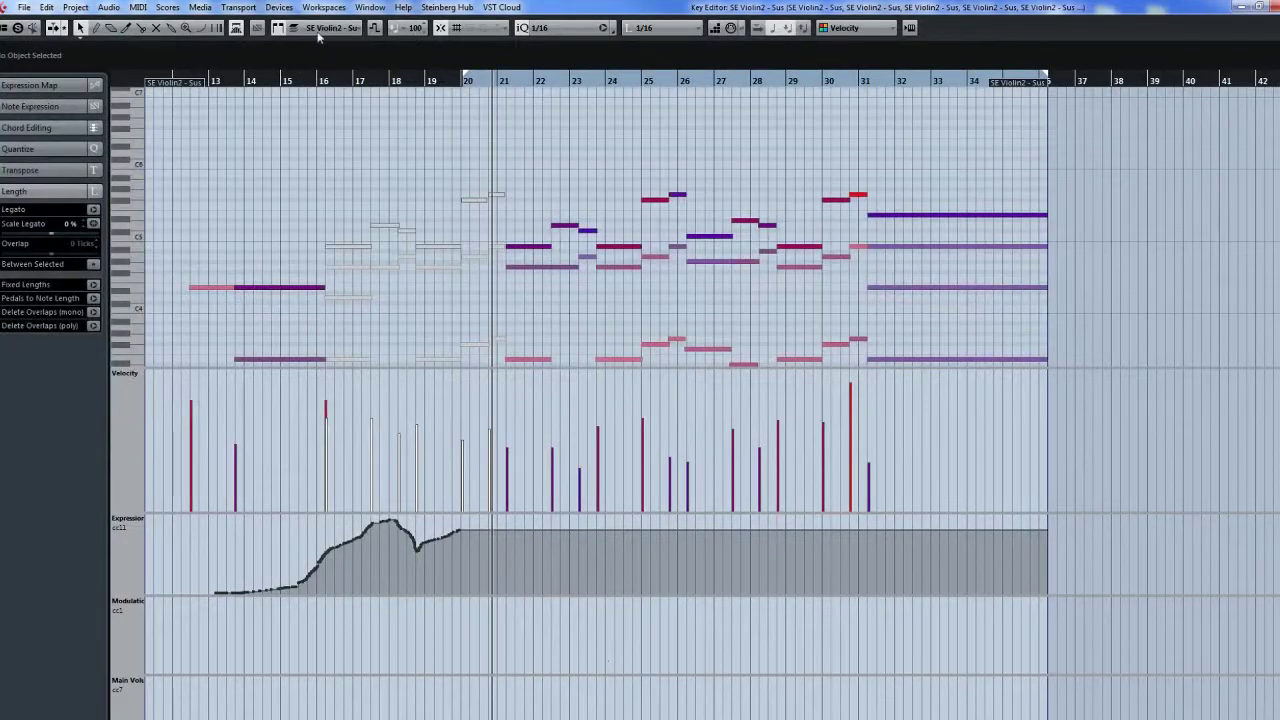
Step: Step through the violin parts in the Key Editor's part list to check their curves
click(320, 33)
click(333, 57)
click(325, 30)
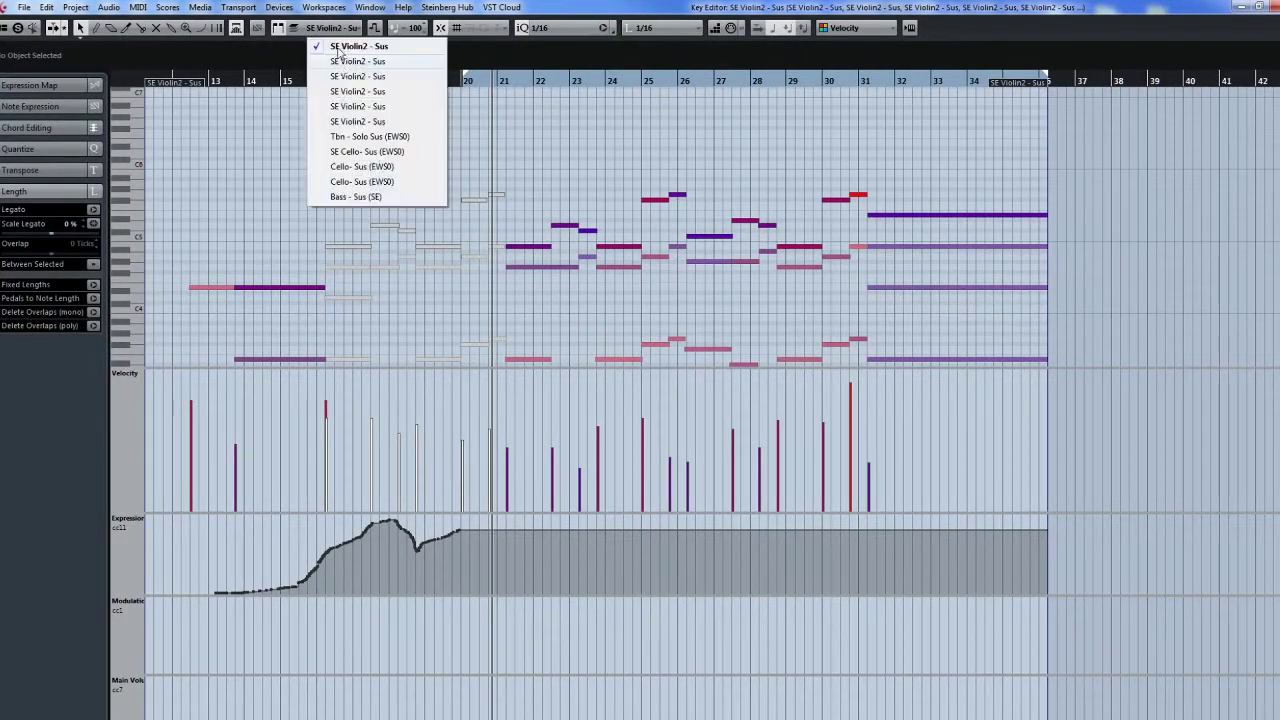
click(343, 65)
click(335, 28)
click(357, 91)
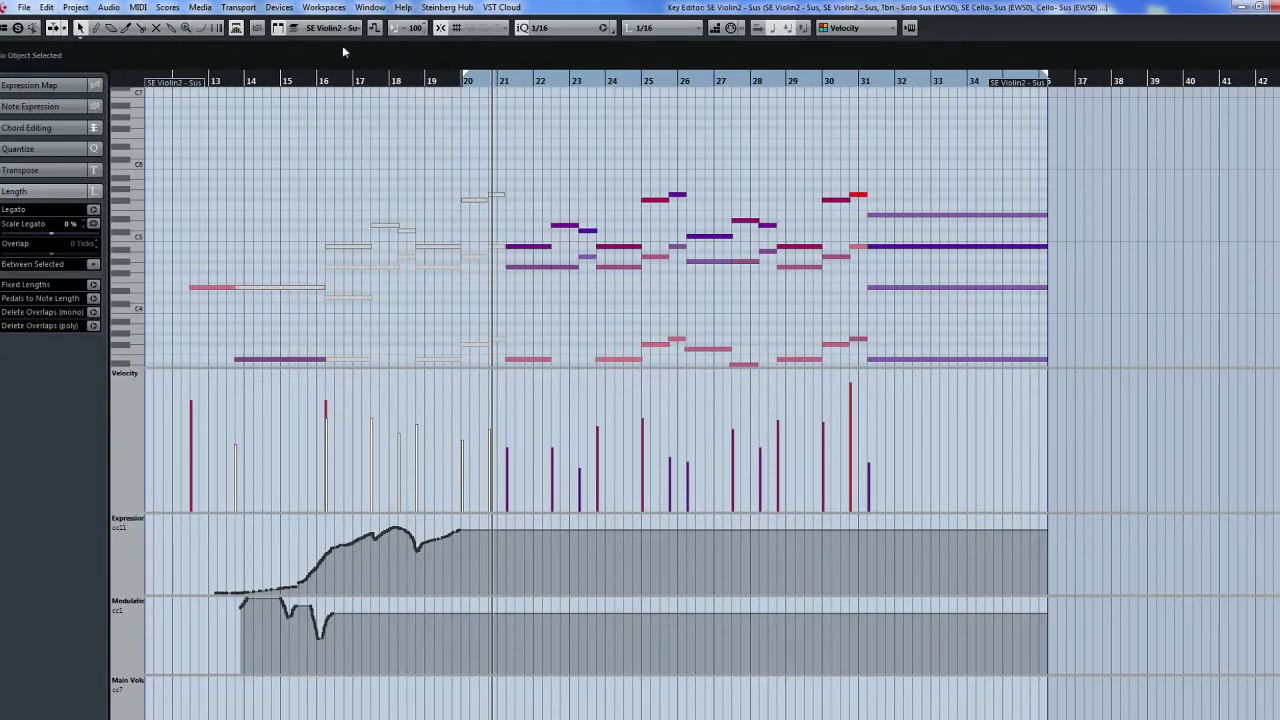
click(342, 30)
click(357, 106)
click(335, 28)
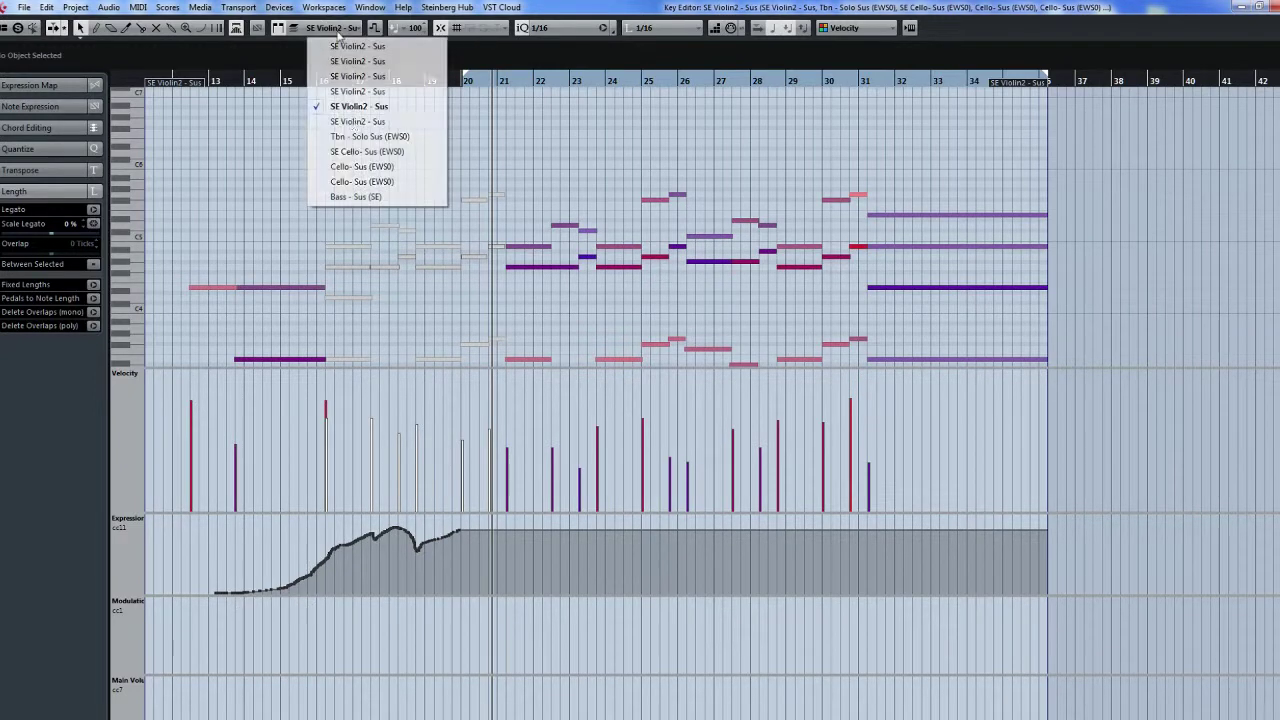
click(357, 121)
Step: Continue through Tbn - Solo Sus and SE Cello - Sus, ending on the second Cello - Sus (EWS0) part
click(333, 28)
click(357, 136)
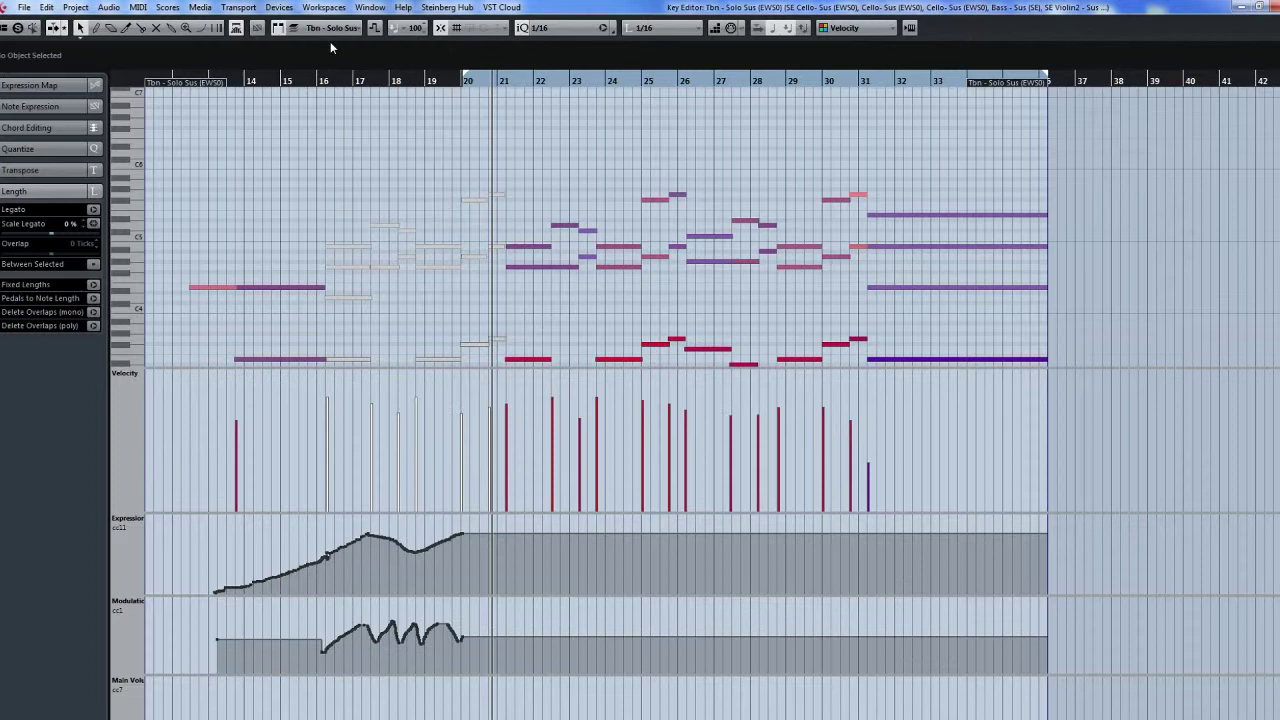
click(340, 29)
click(367, 152)
click(333, 29)
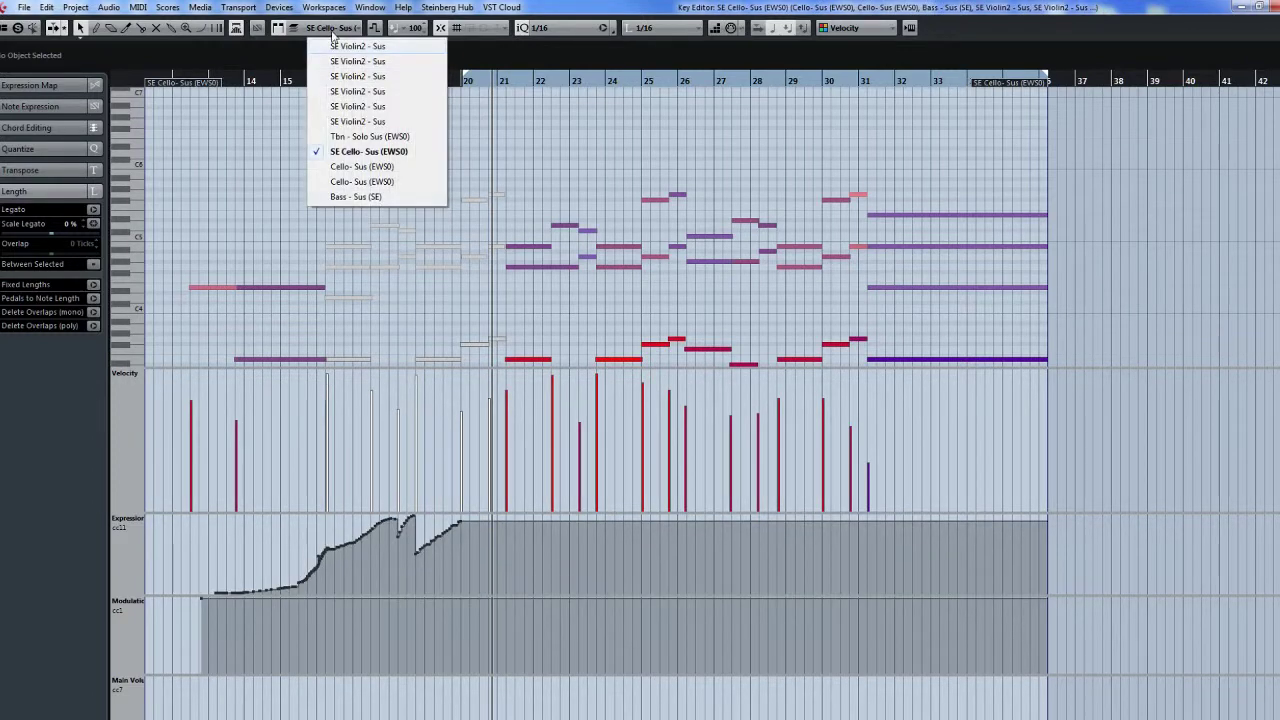
click(361, 166)
click(333, 28)
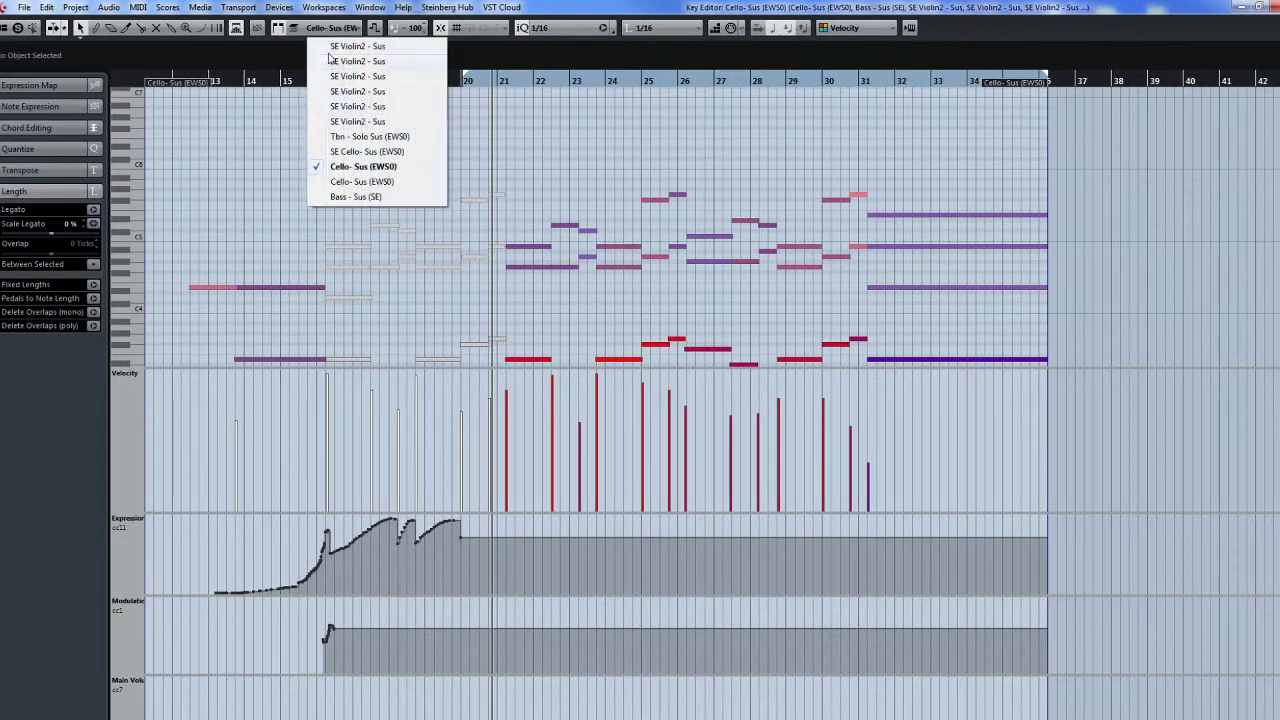
click(362, 181)
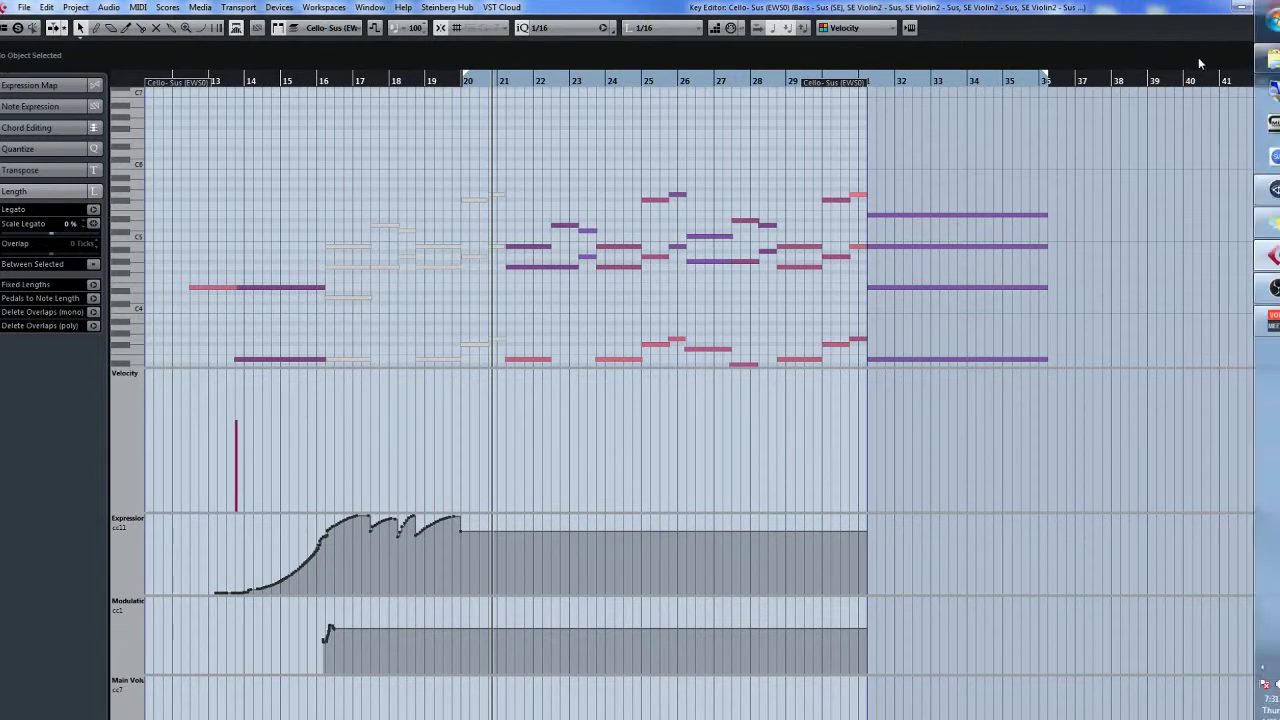
Step: Close the editor and select Vln1 - Soli Leg, Vln2 - Sus (SE), Vln2 - Soli Leg and Viola - Sus (SE) tracks
click(1270, 7)
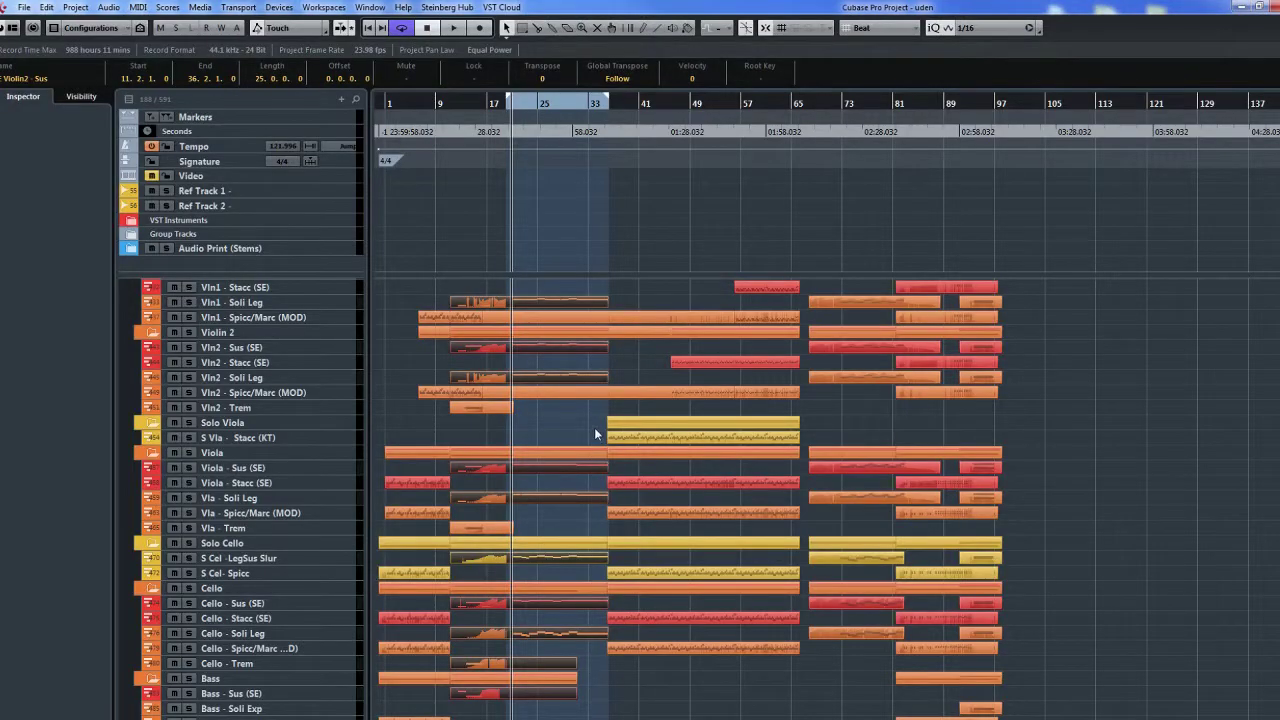
click(343, 304)
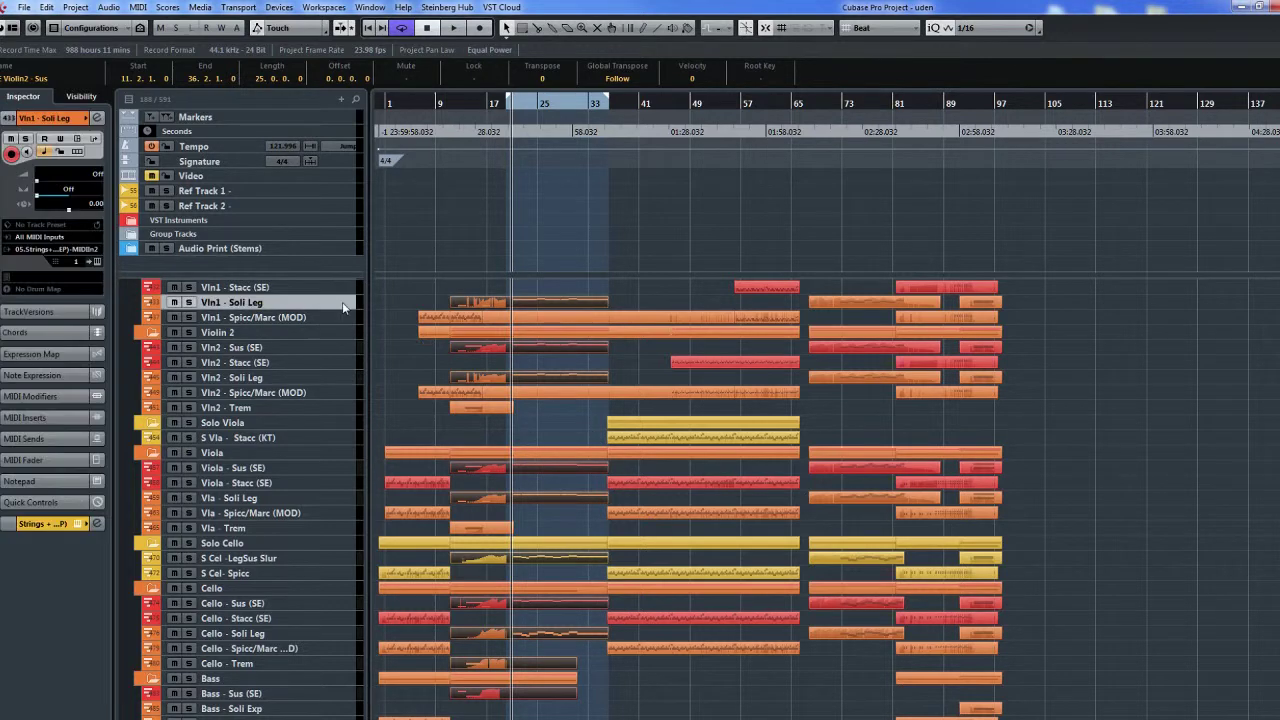
ctrl+click(349, 347)
ctrl+click(348, 377)
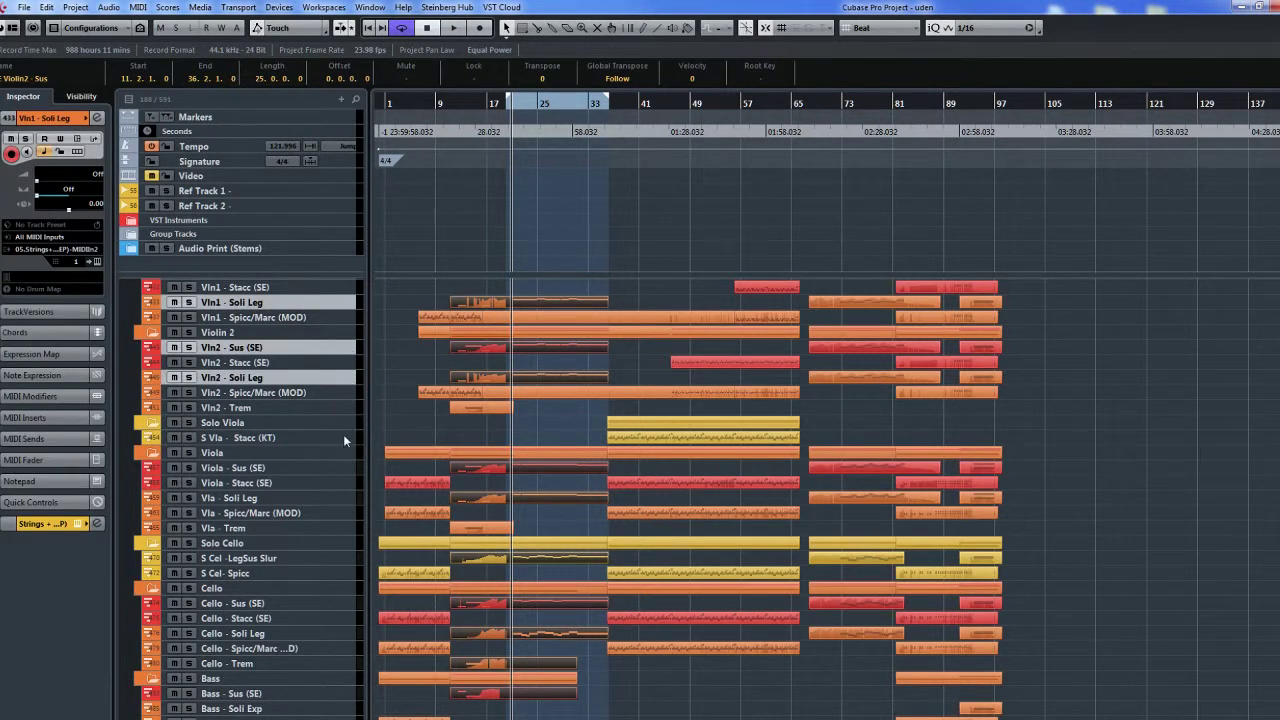
ctrl+click(343, 467)
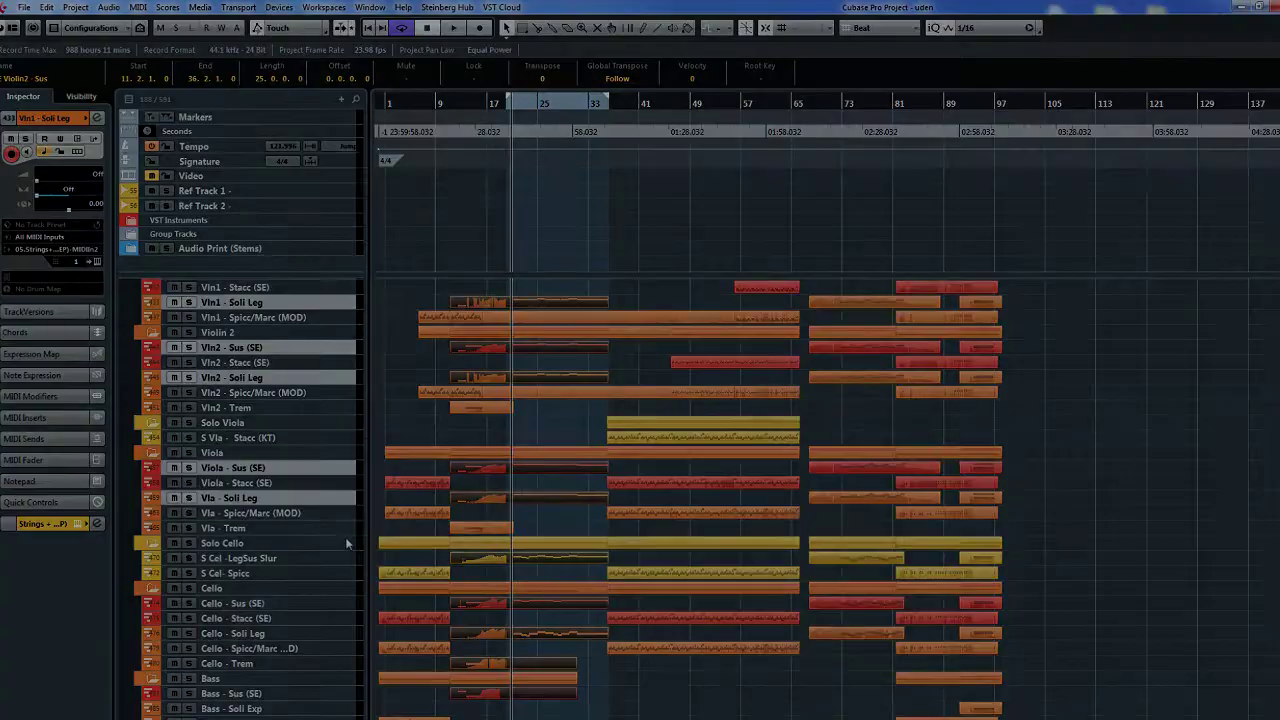